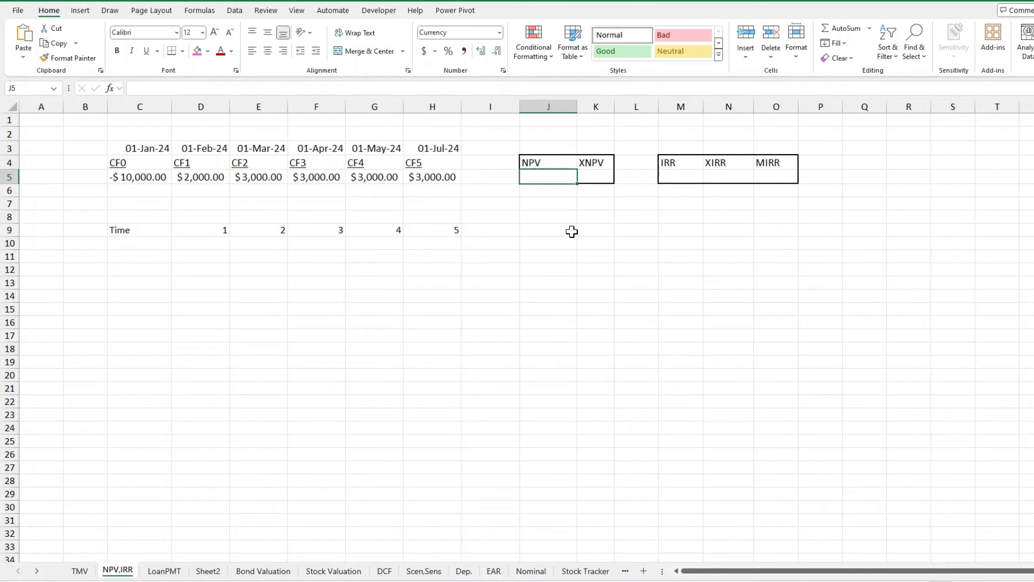
# Enter =NPV(0.1,D5:H5)+C5 in J5 to get the $463.27 net present value.
pyautogui.write('=')
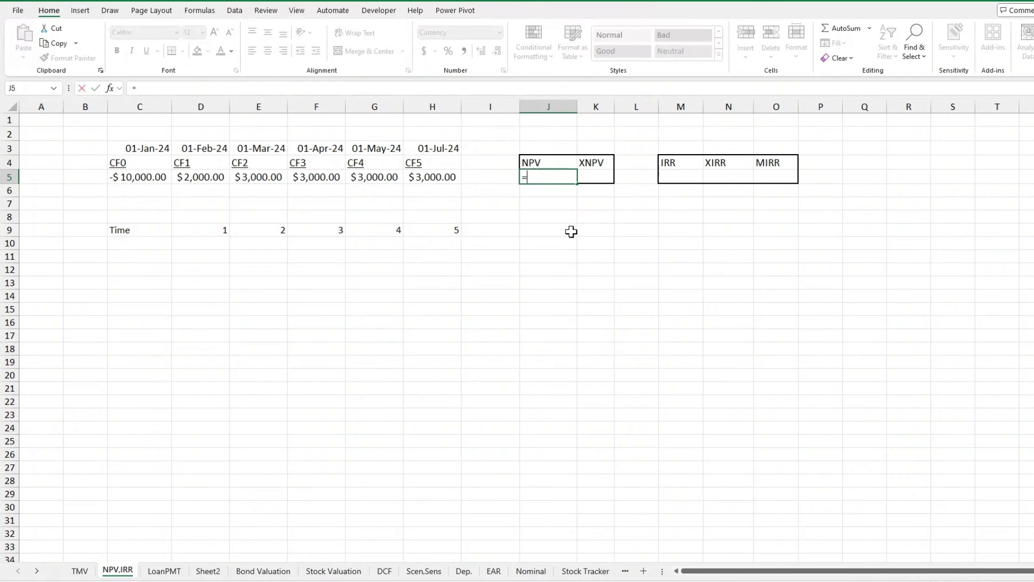
pyautogui.write('npv(0.1')
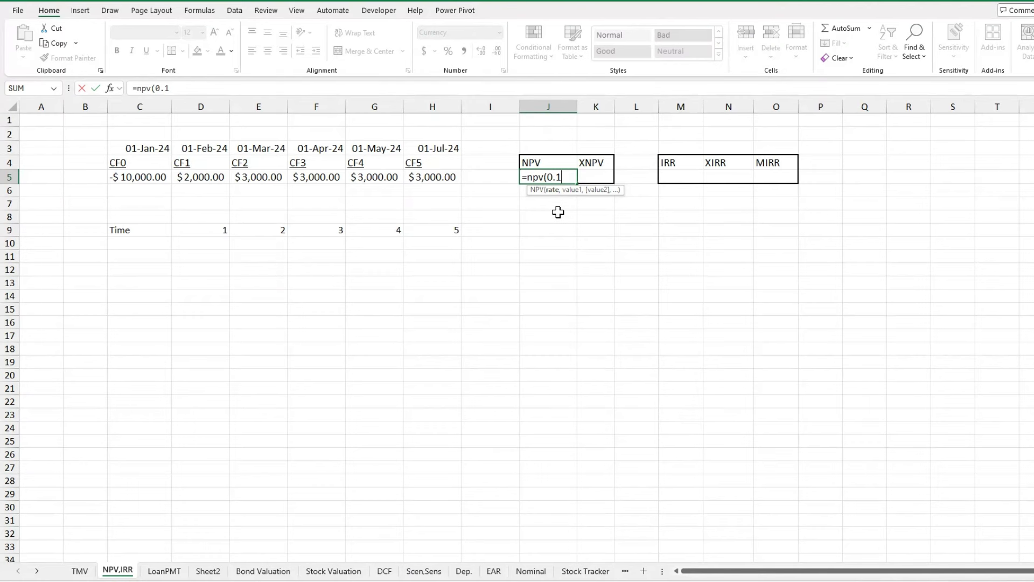
pyautogui.write(',')
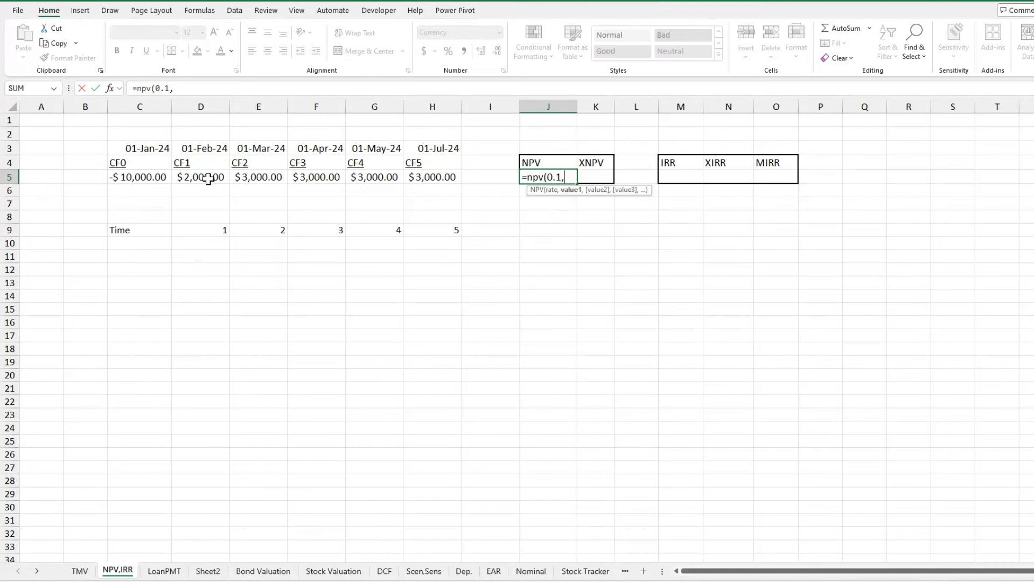
pyautogui.moveTo(213, 178); pyautogui.dragTo(442, 188)
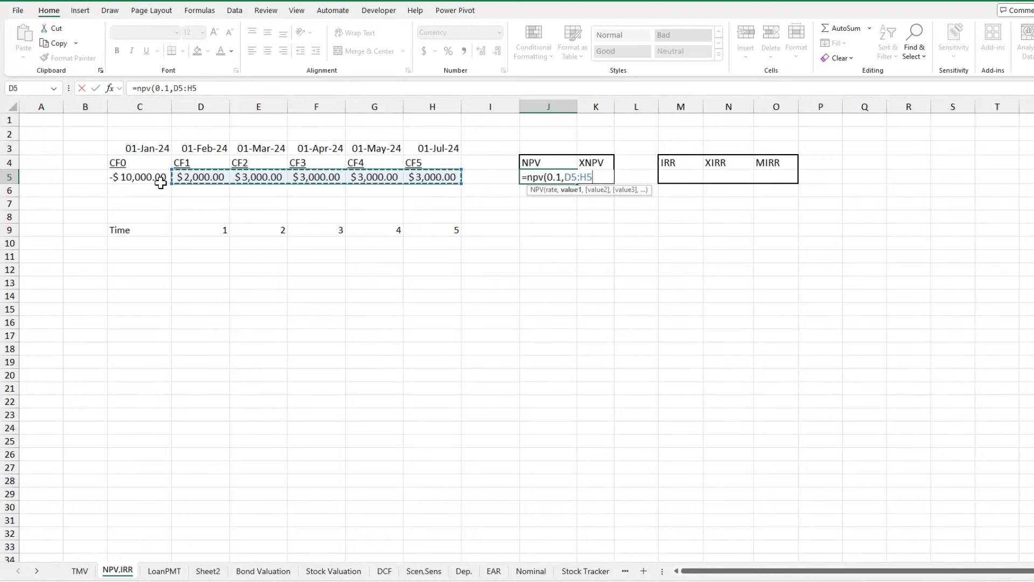
pyautogui.write(')+')
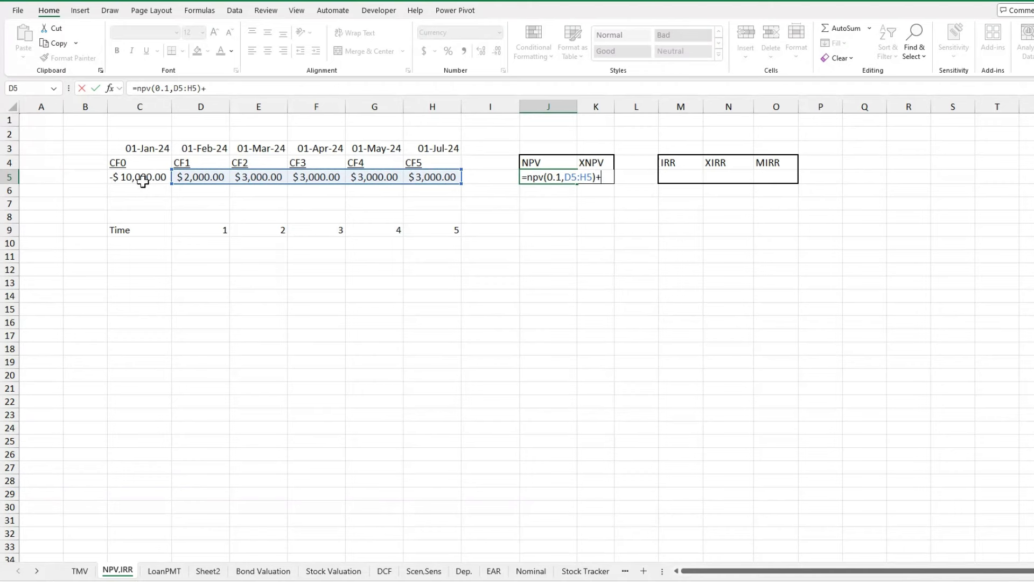
pyautogui.click(140, 179)
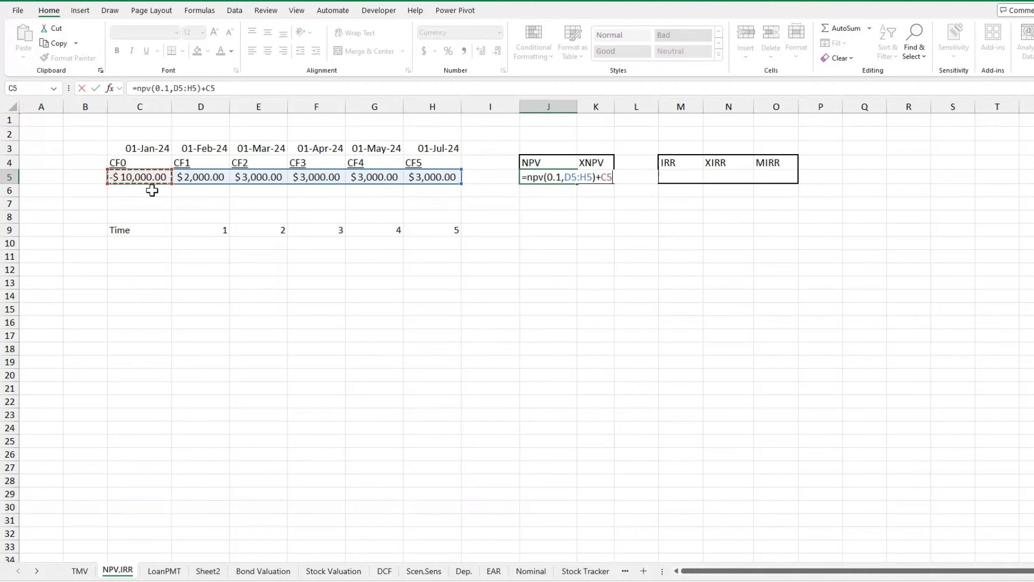
pyautogui.press('Return')
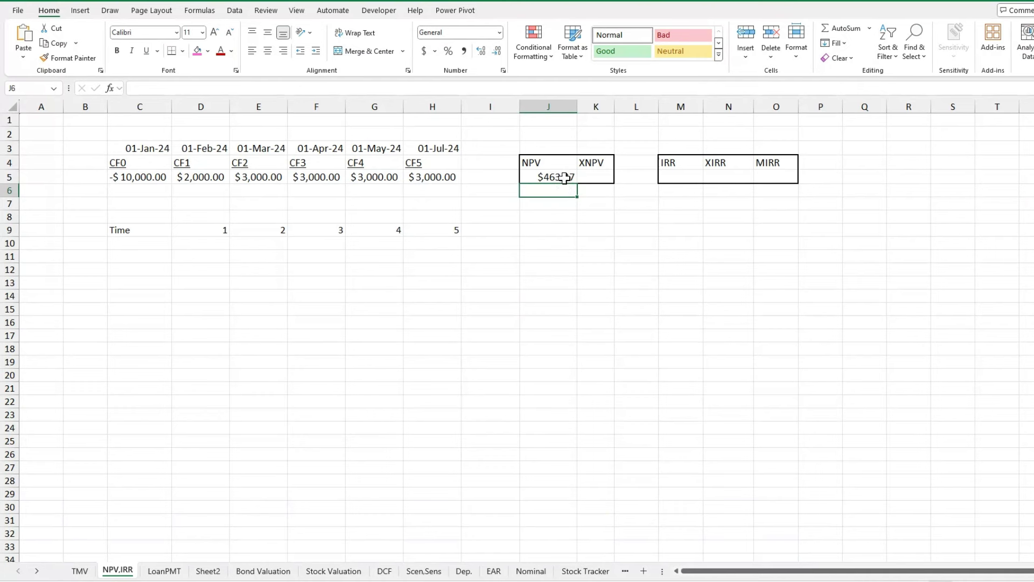
pyautogui.click(225, 243)
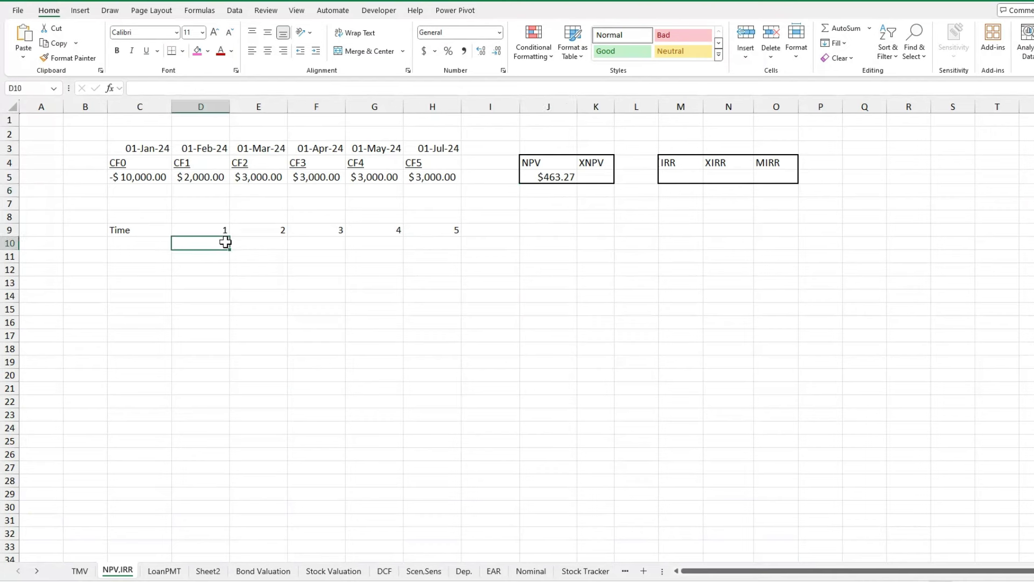
pyautogui.write('=1.1')
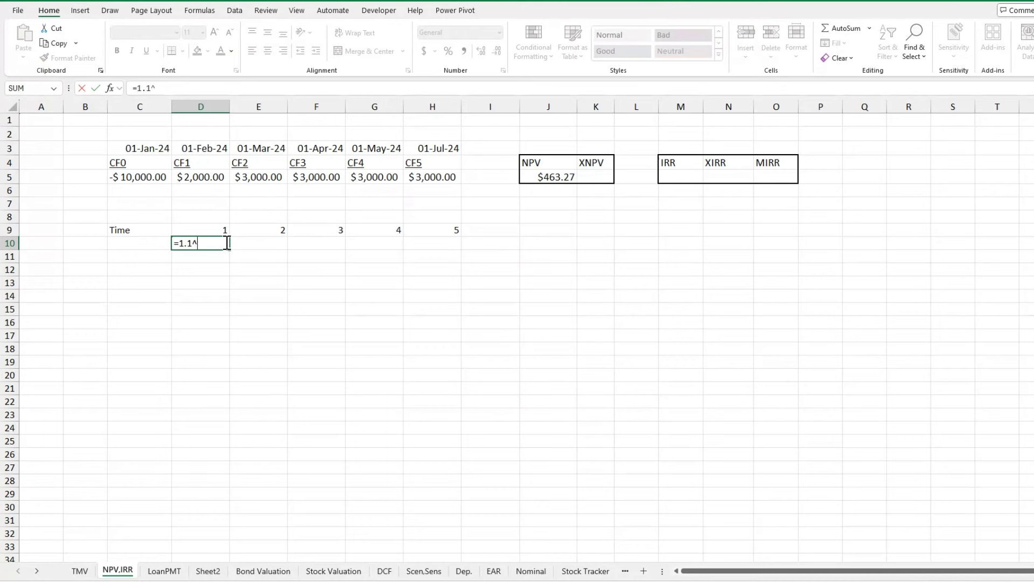
pyautogui.write('^')
pyautogui.click(207, 230)
pyautogui.press('Return')
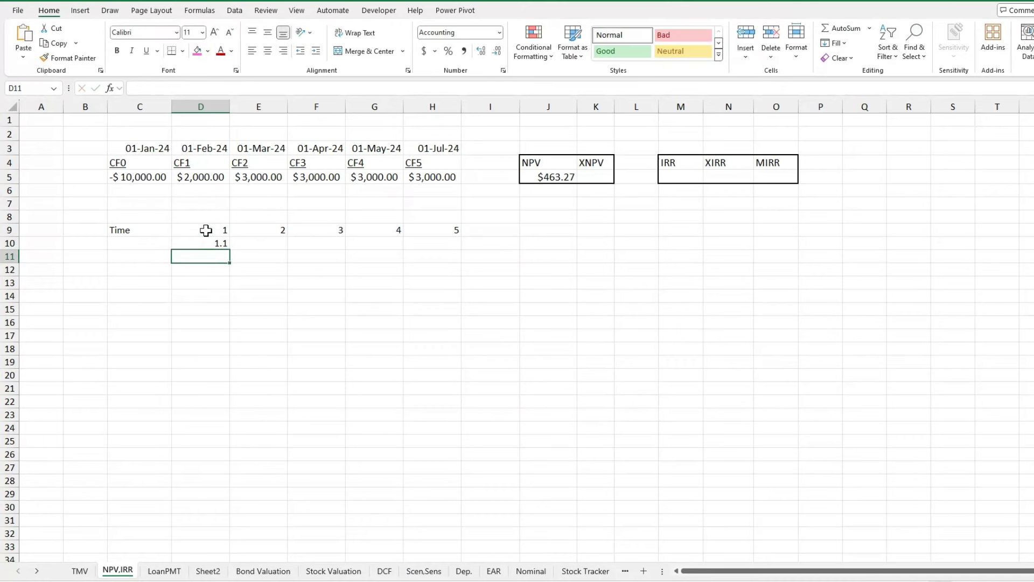
pyautogui.click(220, 242)
pyautogui.moveTo(230, 249); pyautogui.dragTo(458, 247)
pyautogui.click(453, 275)
pyautogui.click(216, 257)
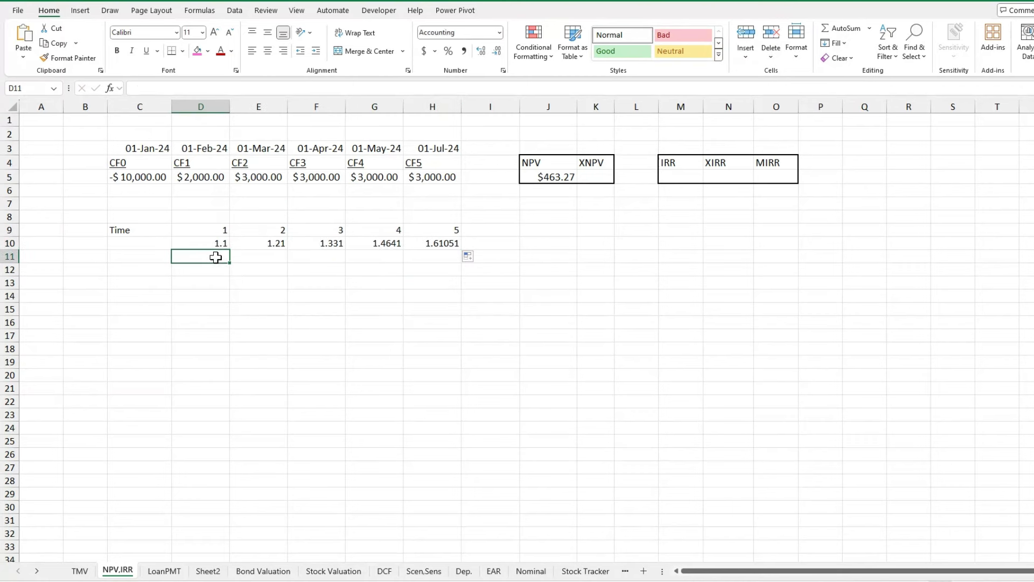
pyautogui.write('=')
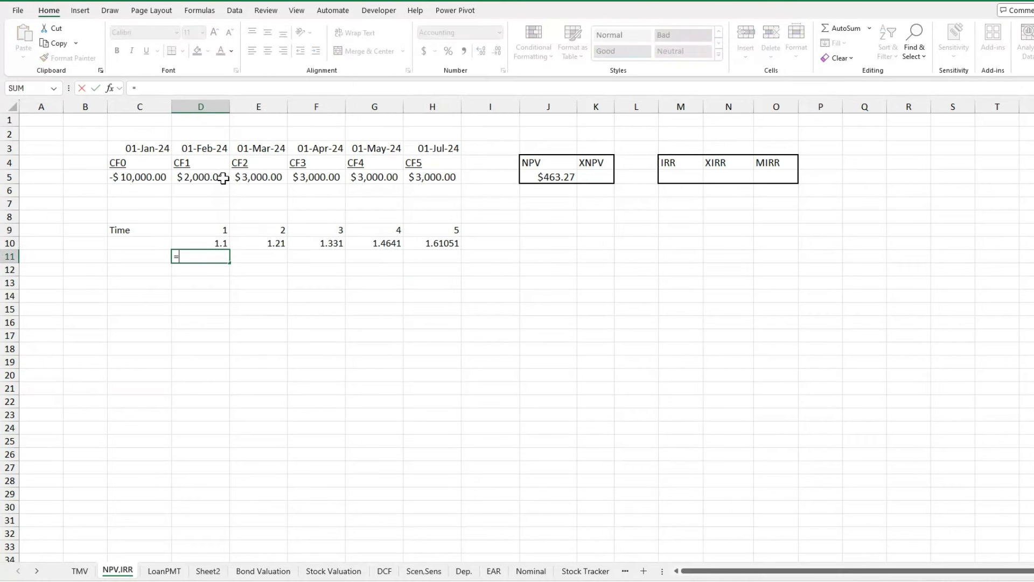
pyautogui.click(220, 178)
pyautogui.write('/')
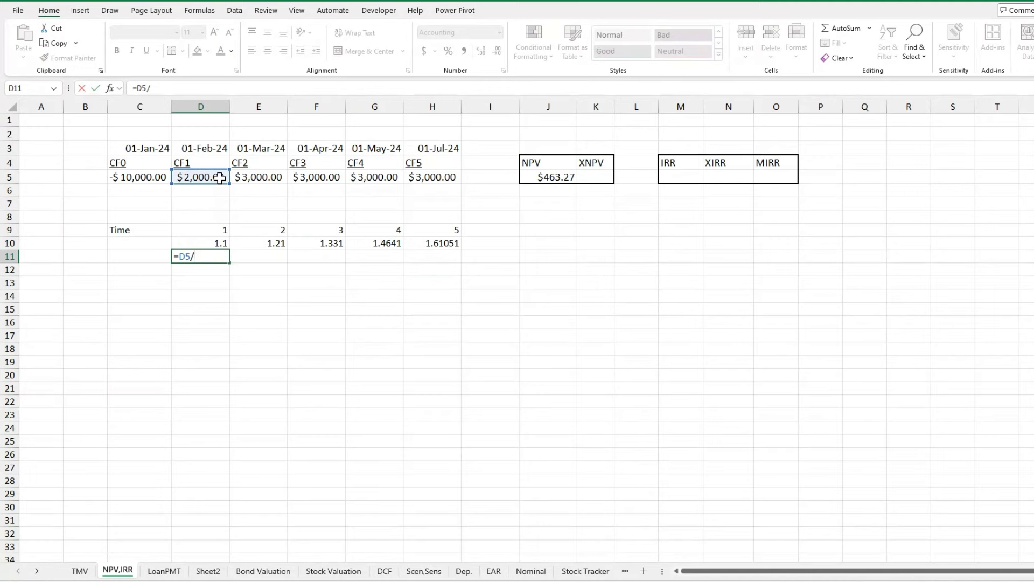
pyautogui.click(218, 242)
pyautogui.press('Return')
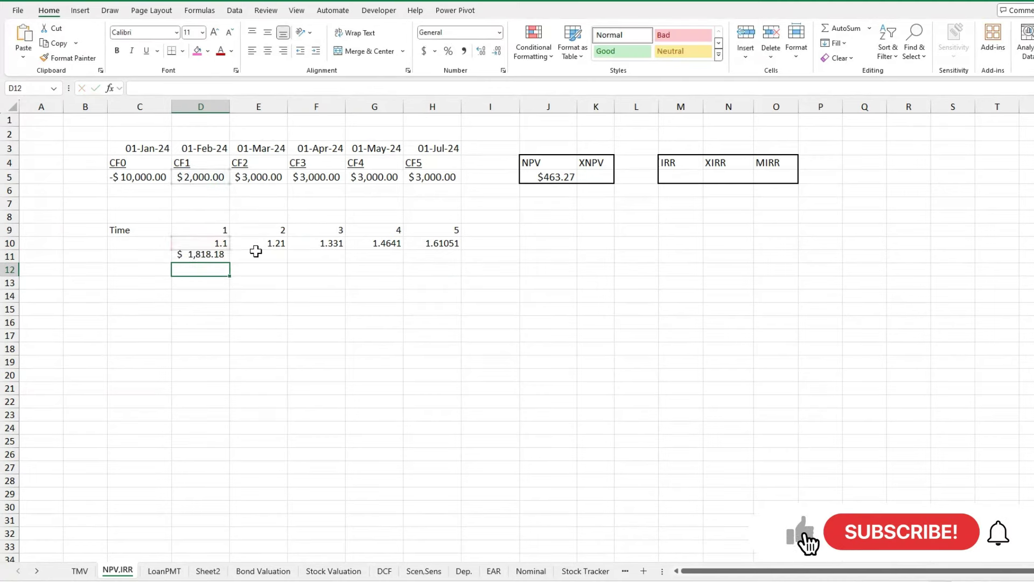
pyautogui.click(218, 257)
pyautogui.moveTo(230, 263); pyautogui.dragTo(452, 258)
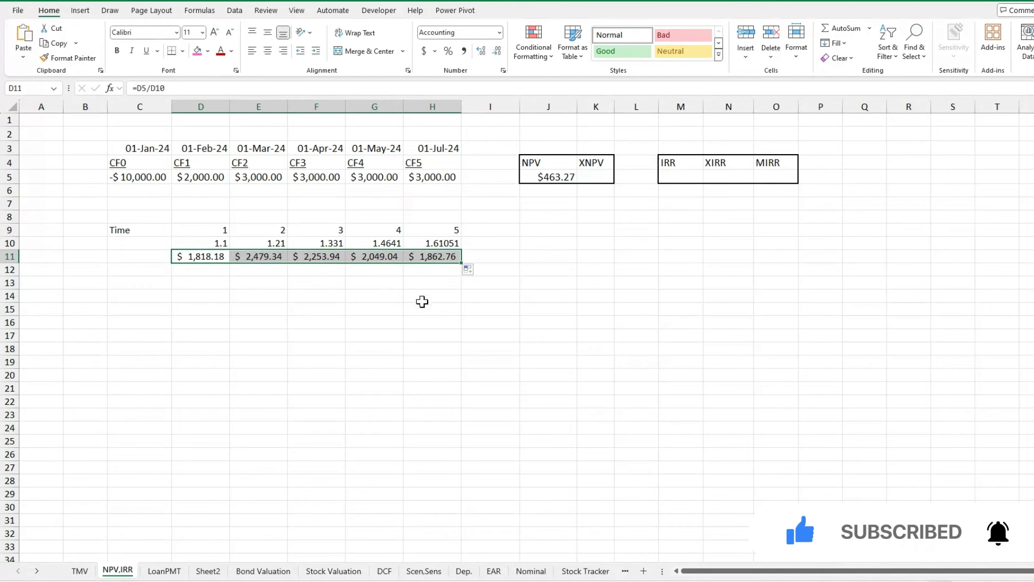
pyautogui.click(487, 256)
pyautogui.write('=su')
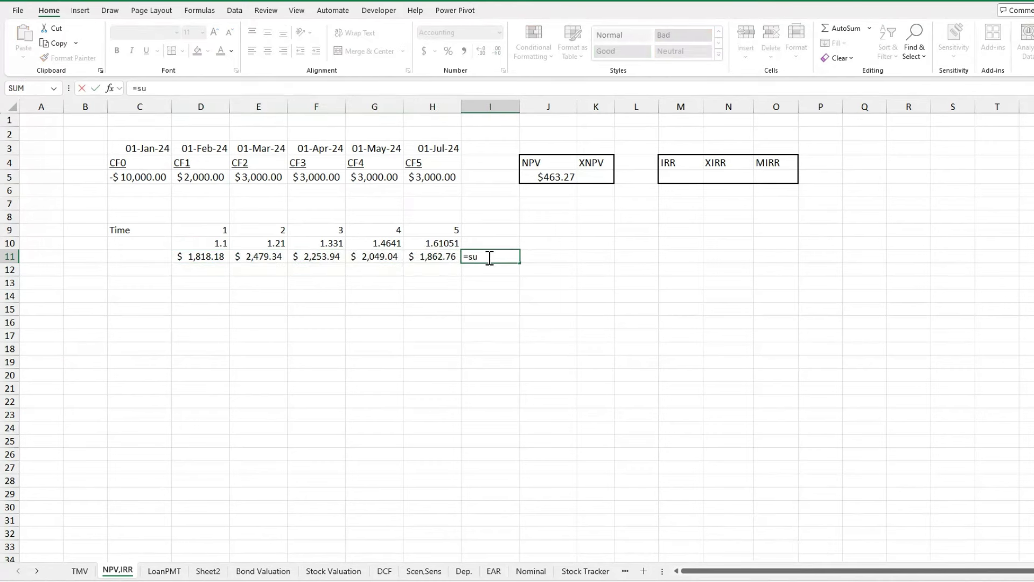
pyautogui.write('m(')
pyautogui.press('Left')
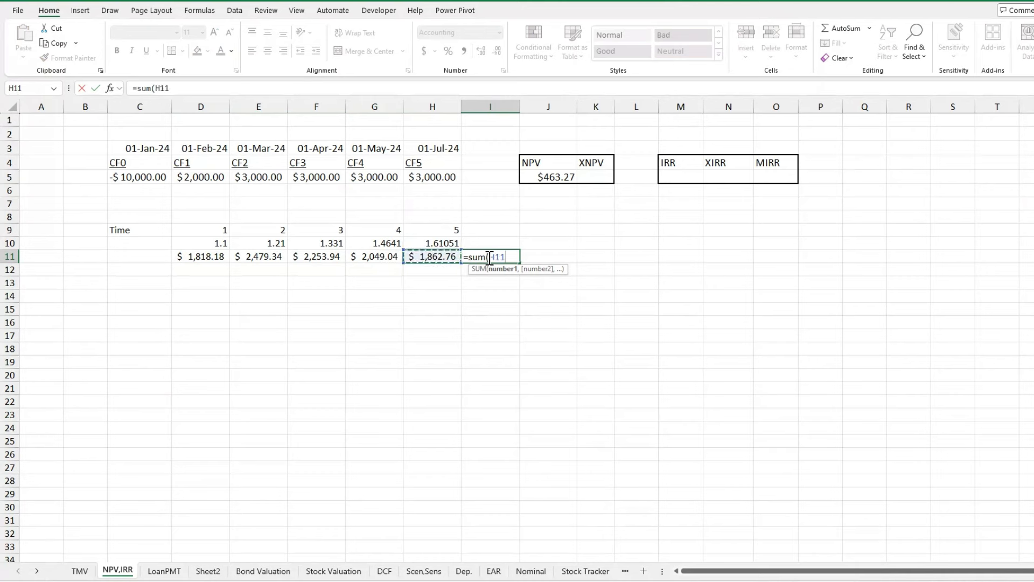
pyautogui.hotkey('shift', 'Left')
pyautogui.hotkey('shift', 'Left')
pyautogui.hotkey('shift', 'Left')
pyautogui.hotkey('shift', 'Left')
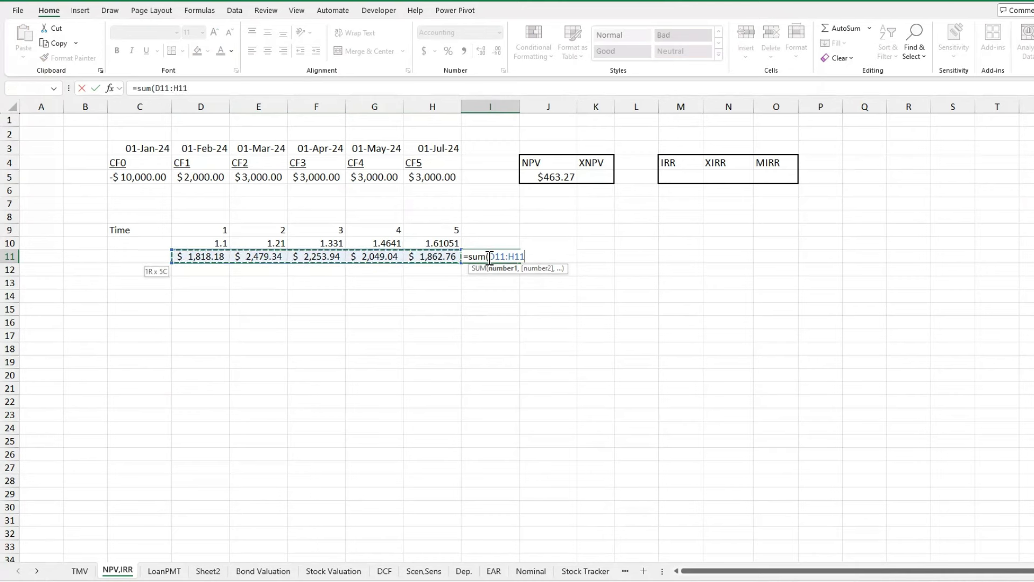
pyautogui.press('Return')
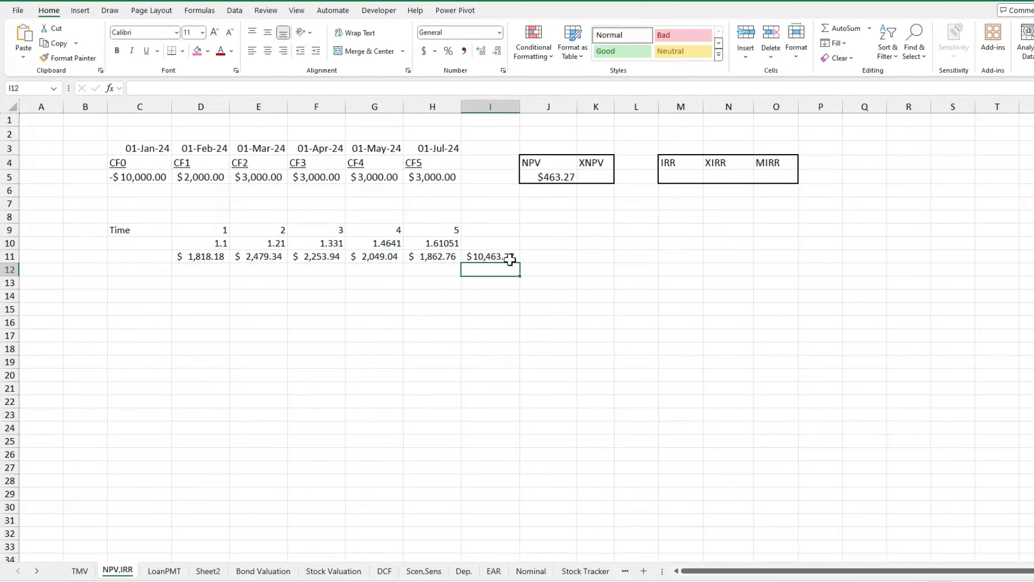
pyautogui.click(508, 256)
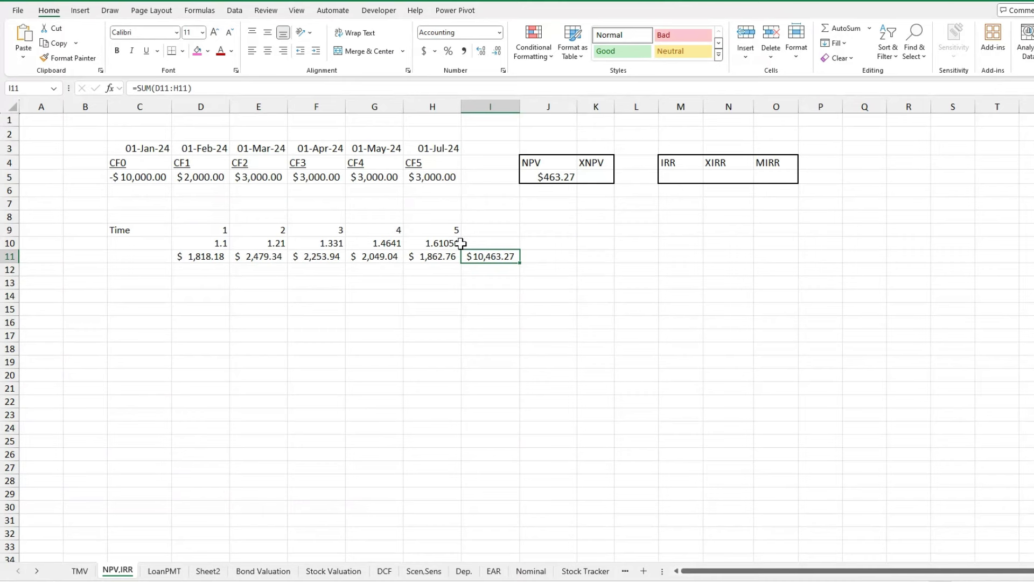
pyautogui.moveTo(500, 257); pyautogui.dragTo(439, 244)
pyautogui.press('Delete')
pyautogui.click(240, 295)
pyautogui.press('Delete')
pyautogui.click(444, 295)
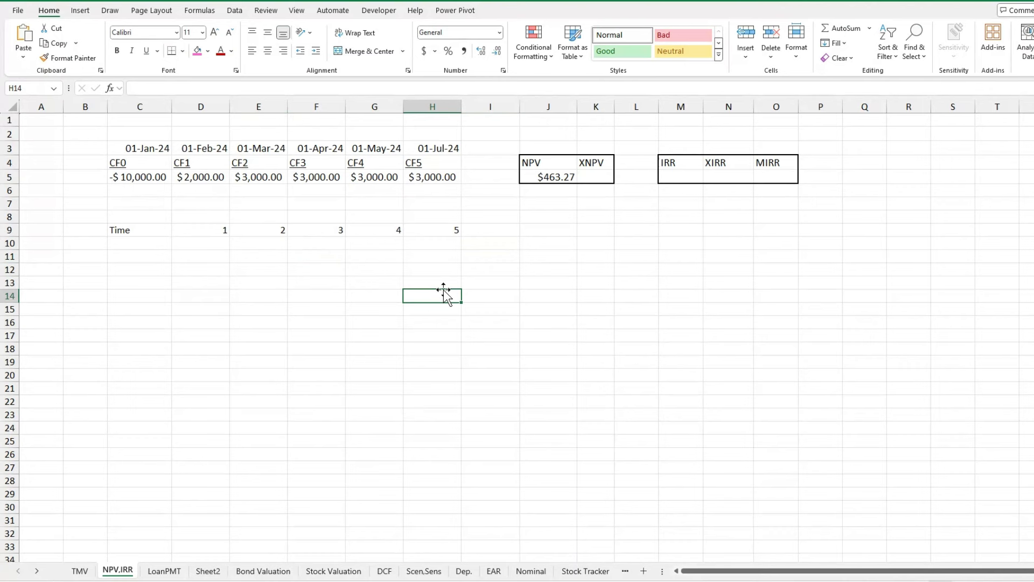
# Enter =XNPV(0.1,C5:H5,C3:H3) in K5, discounting all six cash flows against the row 3 dates.
pyautogui.click(593, 178)
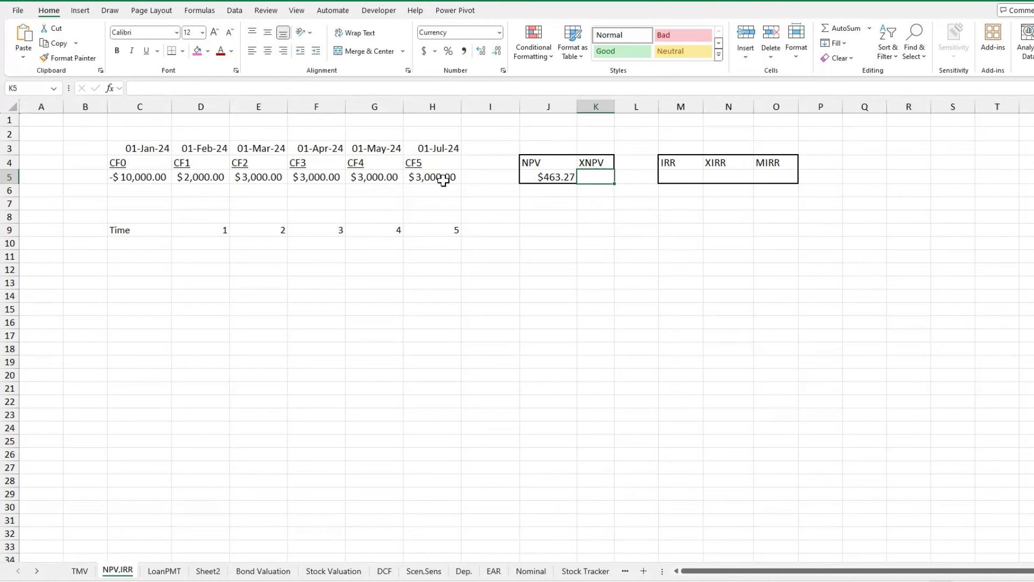
pyautogui.write('=')
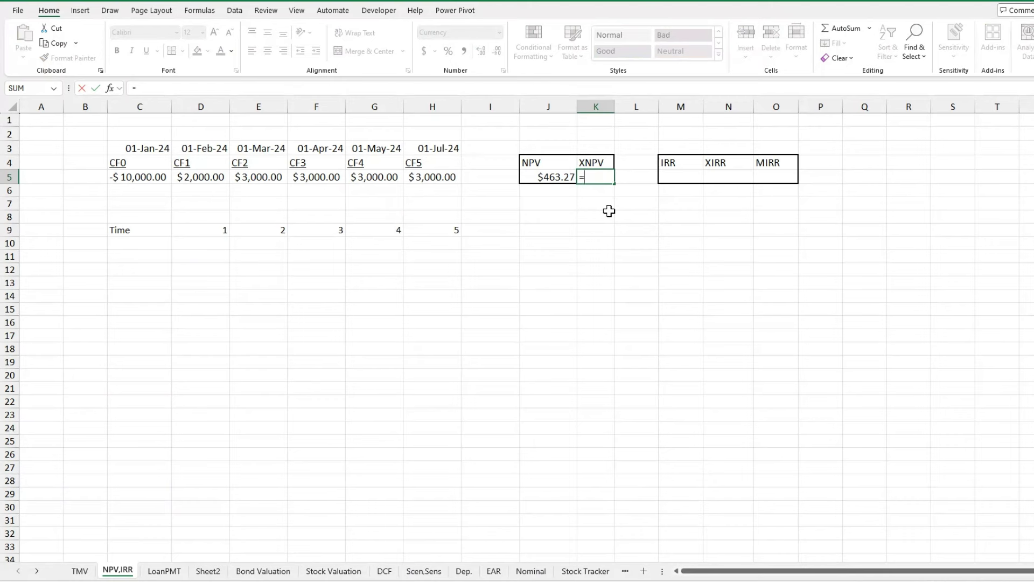
pyautogui.write('xnpv(0')
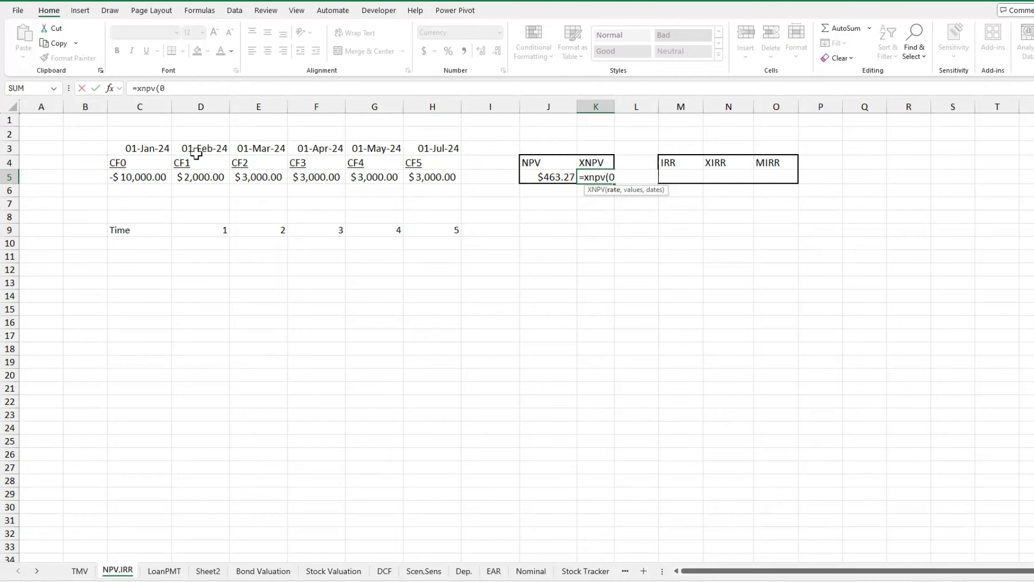
pyautogui.write(',')
pyautogui.moveTo(152, 177); pyautogui.dragTo(441, 181)
pyautogui.write(',')
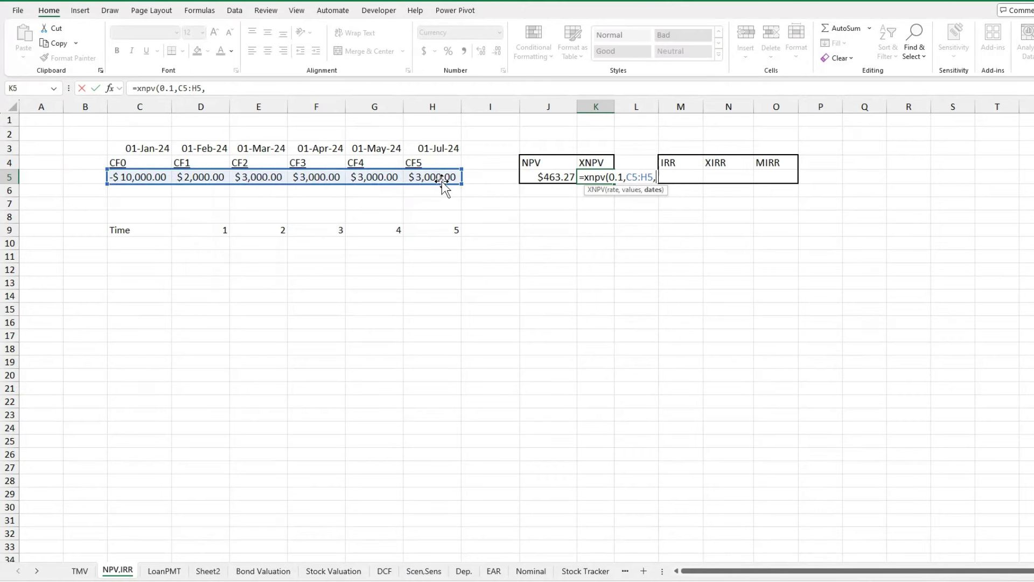
pyautogui.moveTo(155, 148); pyautogui.dragTo(428, 154)
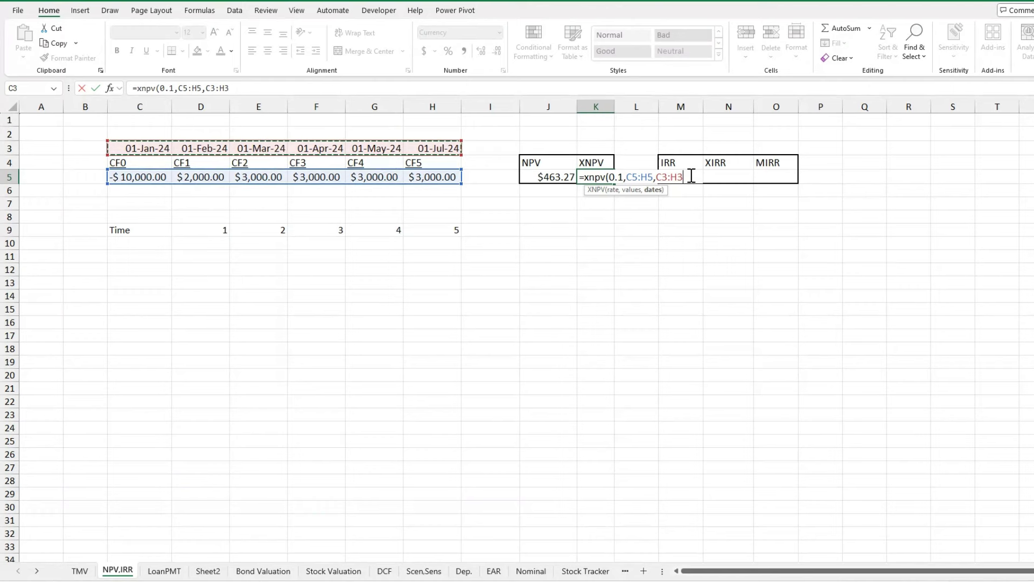
pyautogui.write(')')
pyautogui.press('Return')
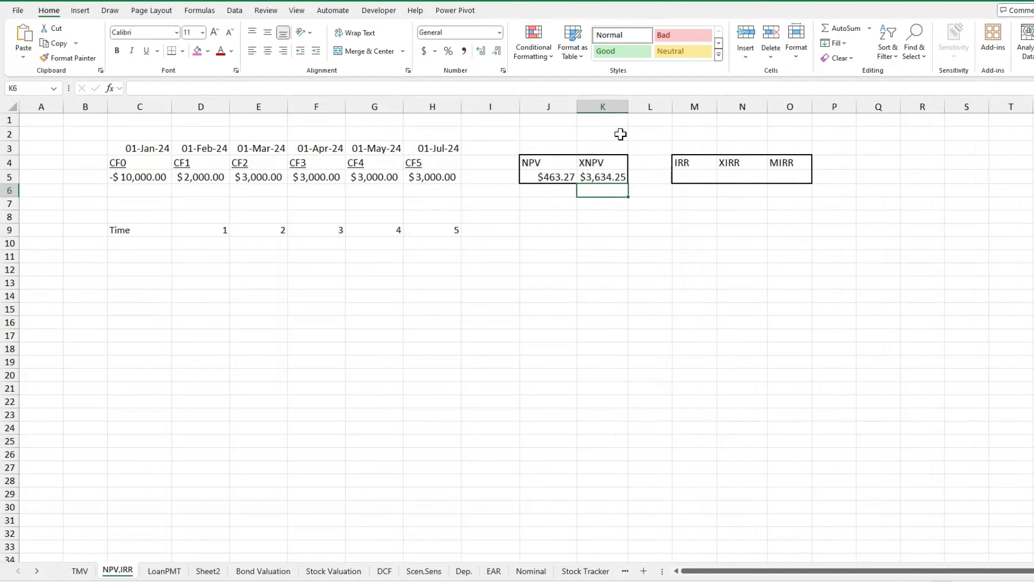
# Enter a monthly discount factor helper formula (=1.1…) in D10.
pyautogui.click(220, 241)
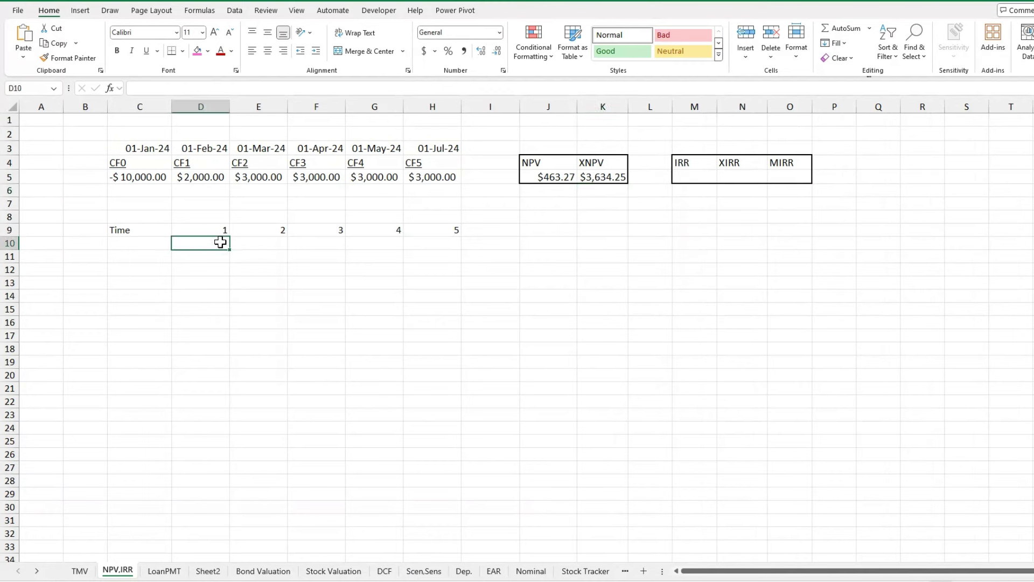
pyautogui.write('=1.1^(1/12')
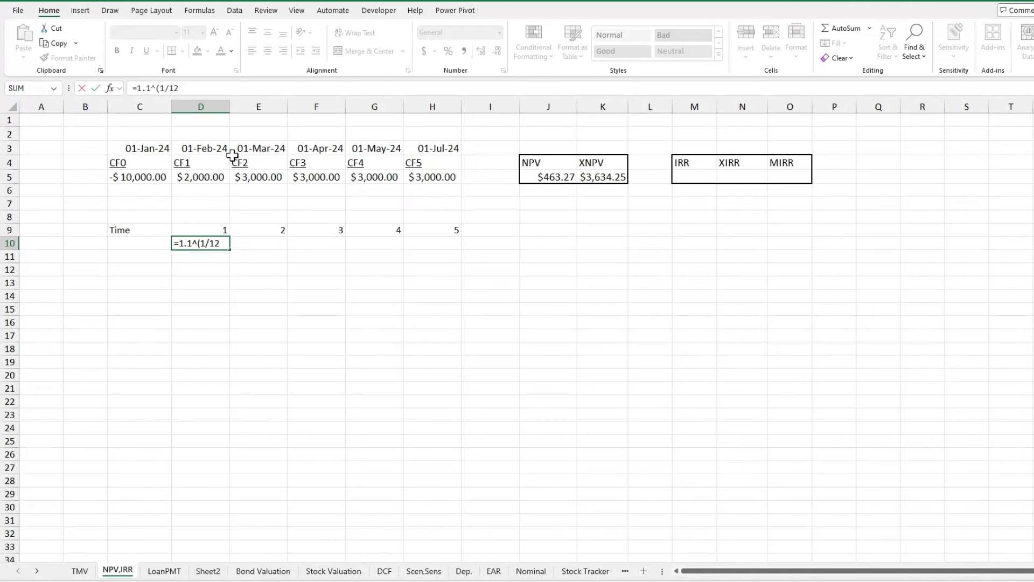
pyautogui.press('Return')
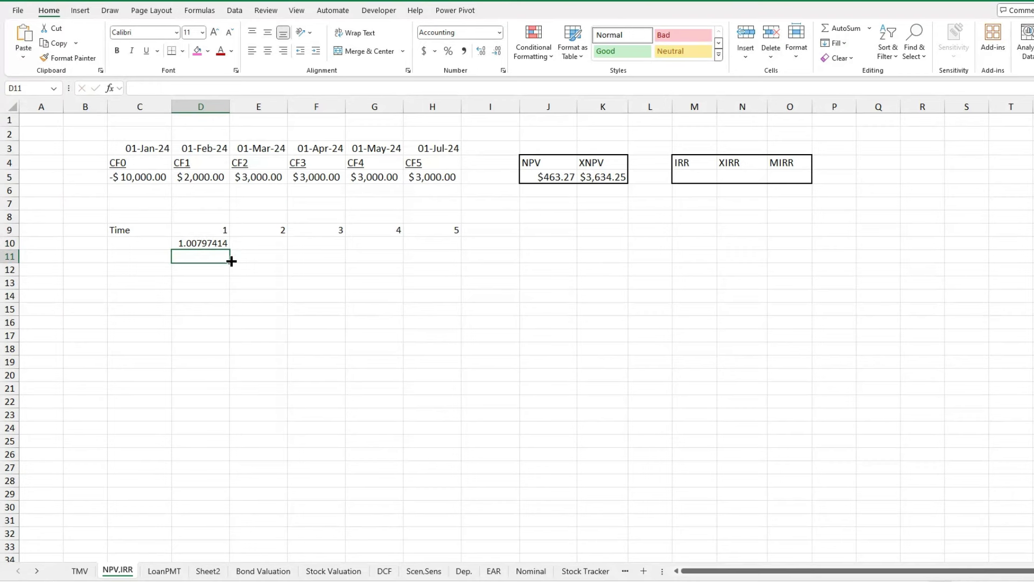
# Clear the 1.00797414 helper value from D10, leaving it empty.
pyautogui.click(220, 244)
pyautogui.press('BackSpace')
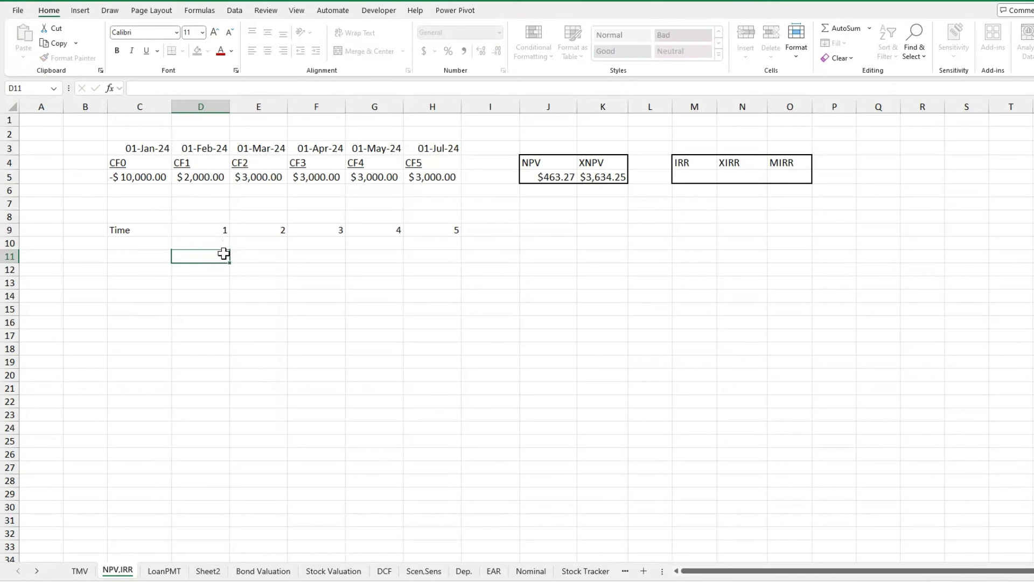
pyautogui.click(223, 243)
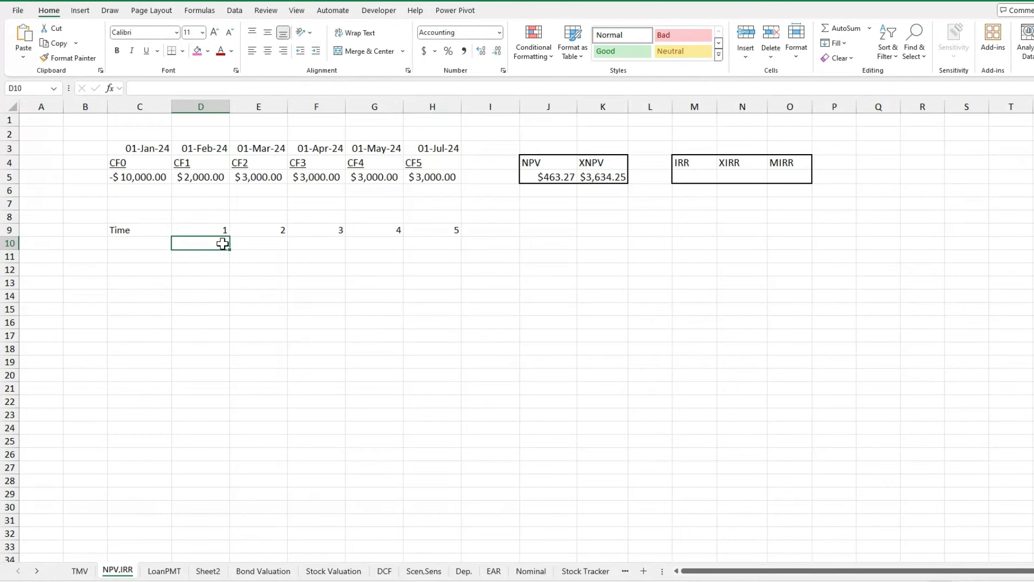
# Enter =IRR(C5:H5) in M5 without a guess argument, giving a 12% IRR.
pyautogui.click(690, 177)
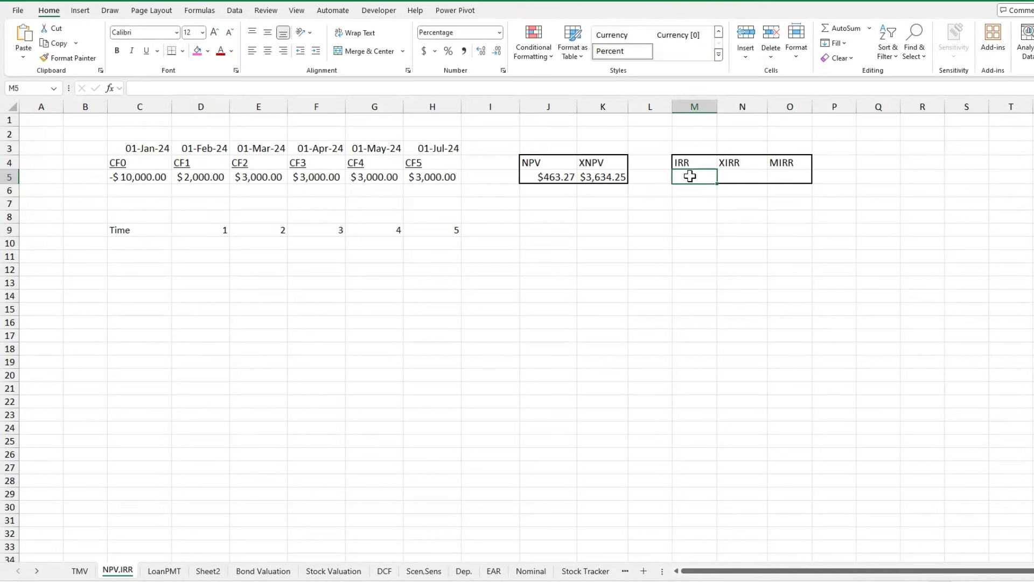
pyautogui.click(559, 176)
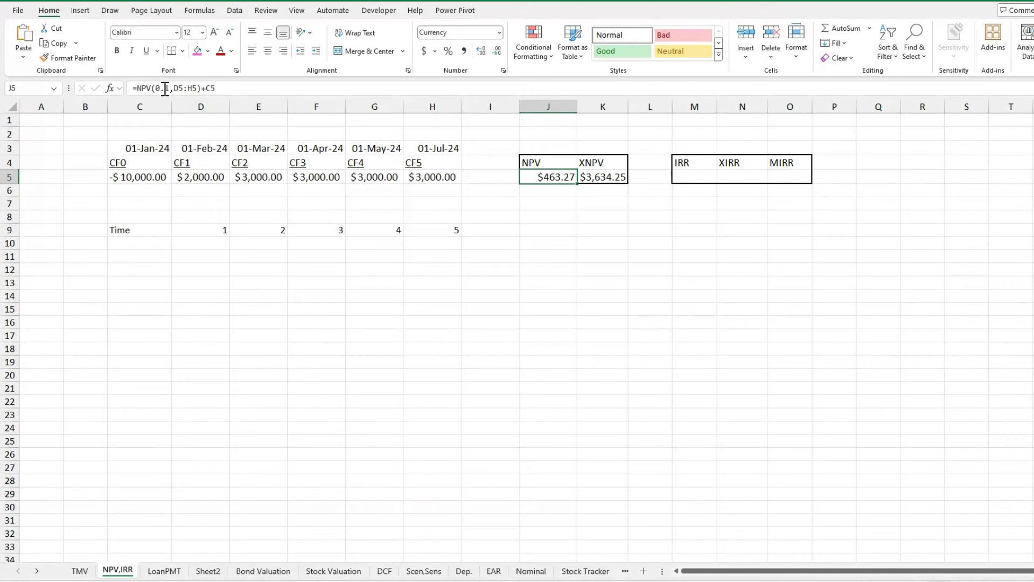
pyautogui.click(699, 177)
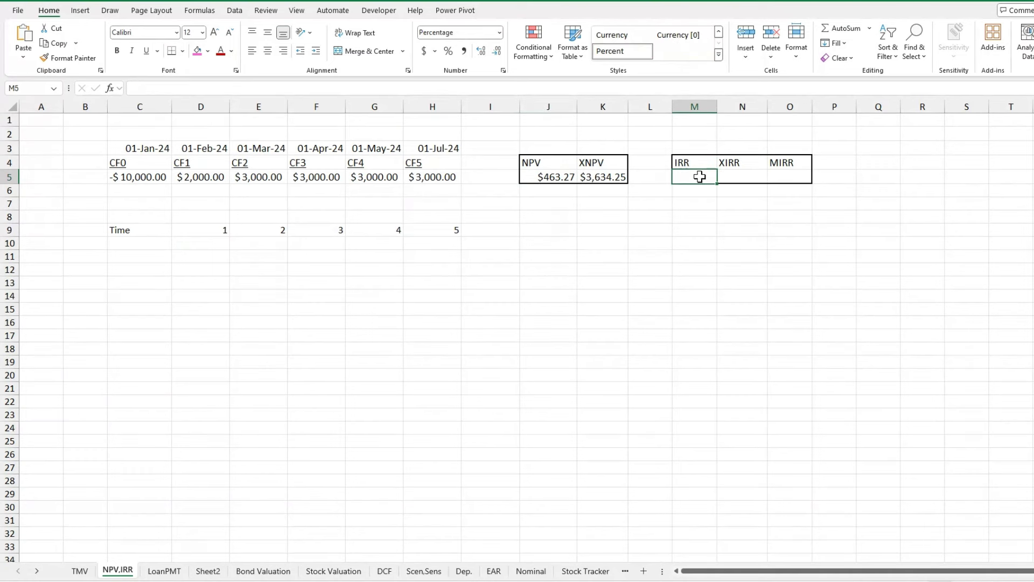
pyautogui.write('=irr')
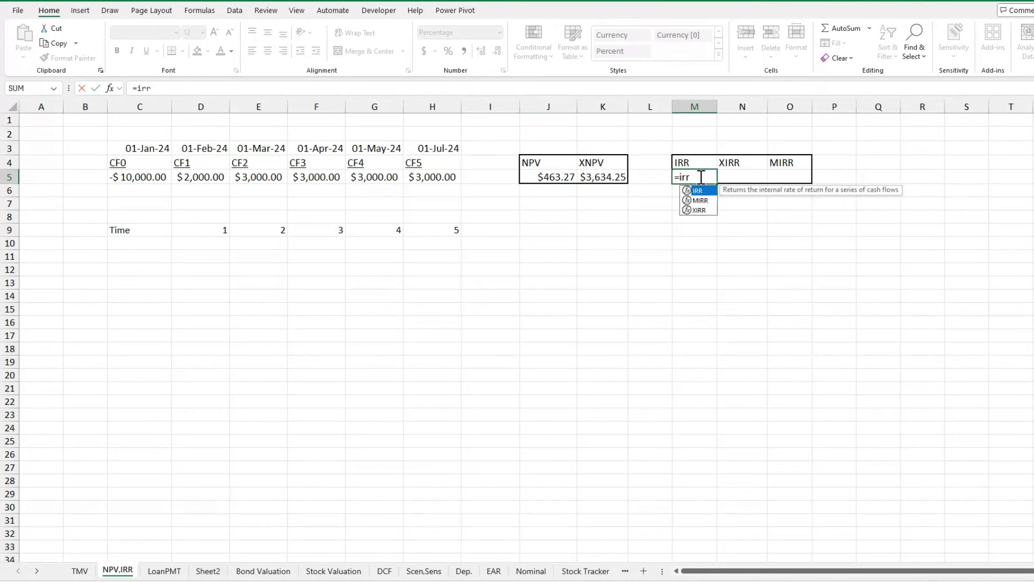
pyautogui.write('(')
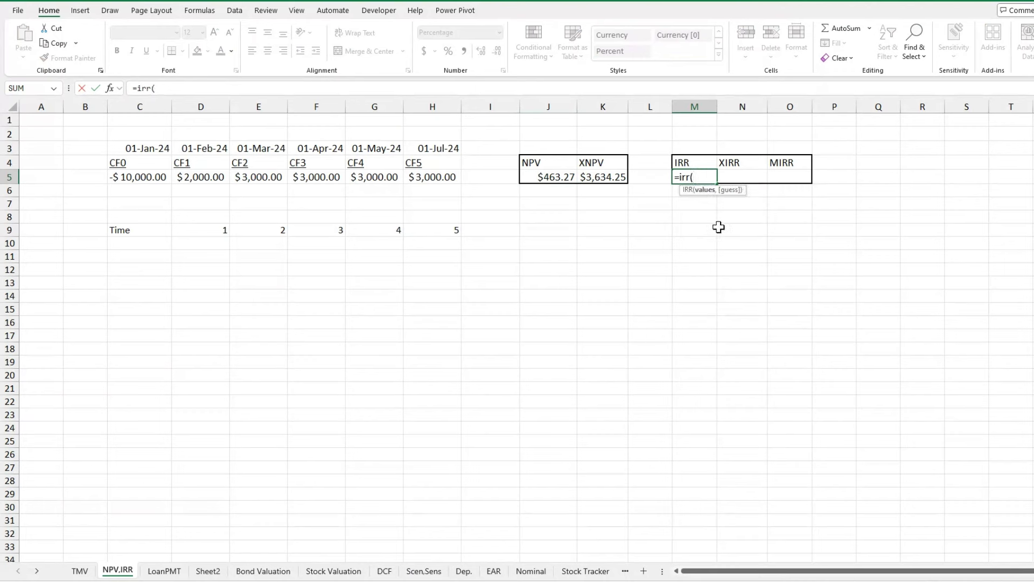
pyautogui.moveTo(143, 178); pyautogui.dragTo(422, 180)
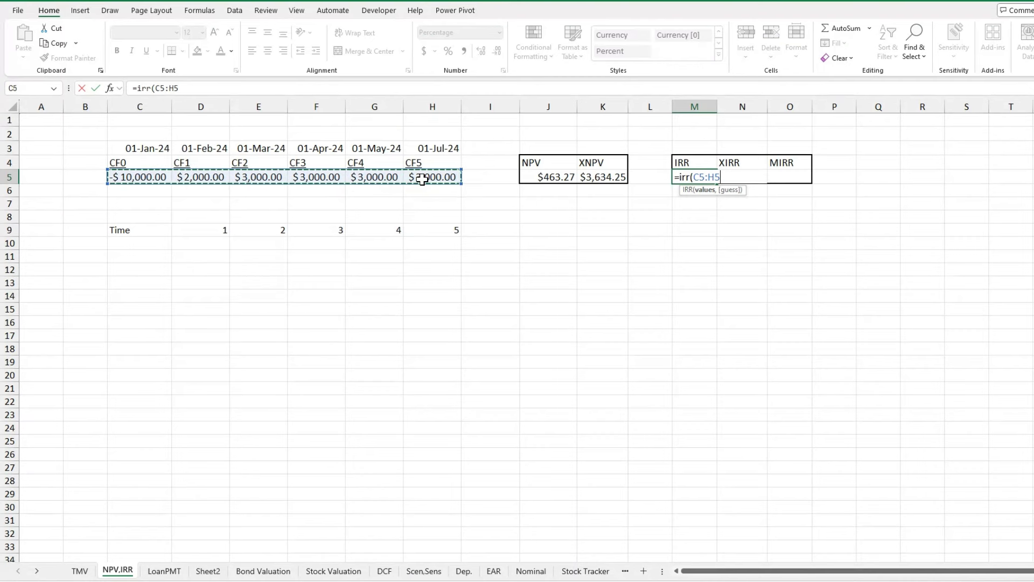
pyautogui.write(',')
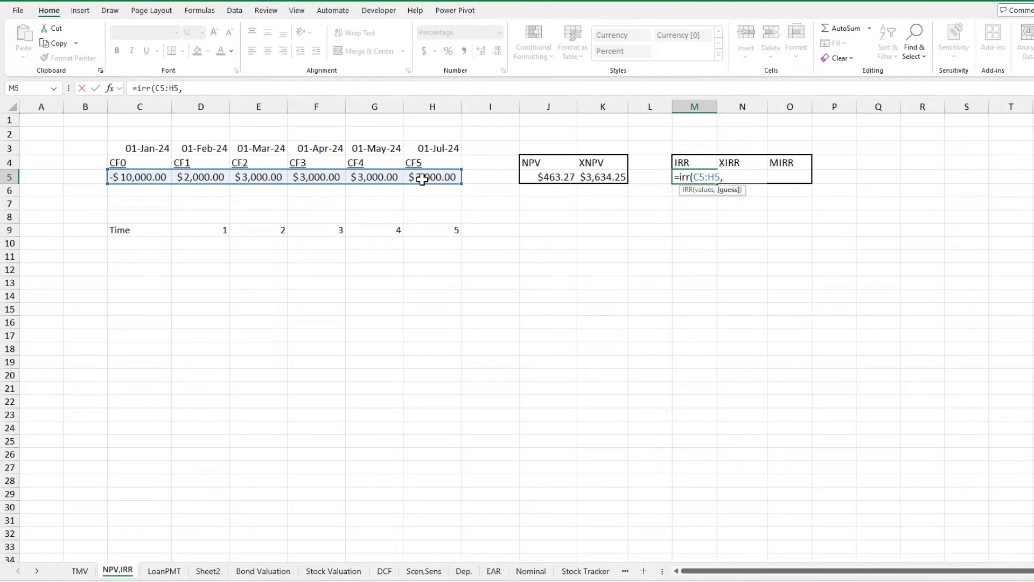
pyautogui.press('BackSpace')
pyautogui.write(')')
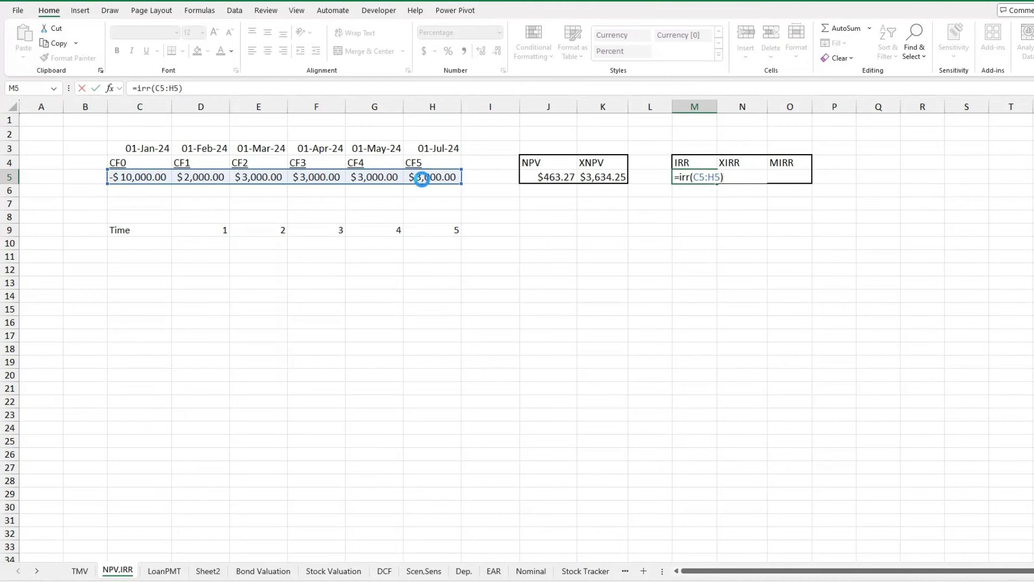
pyautogui.press('Return')
pyautogui.click(703, 178)
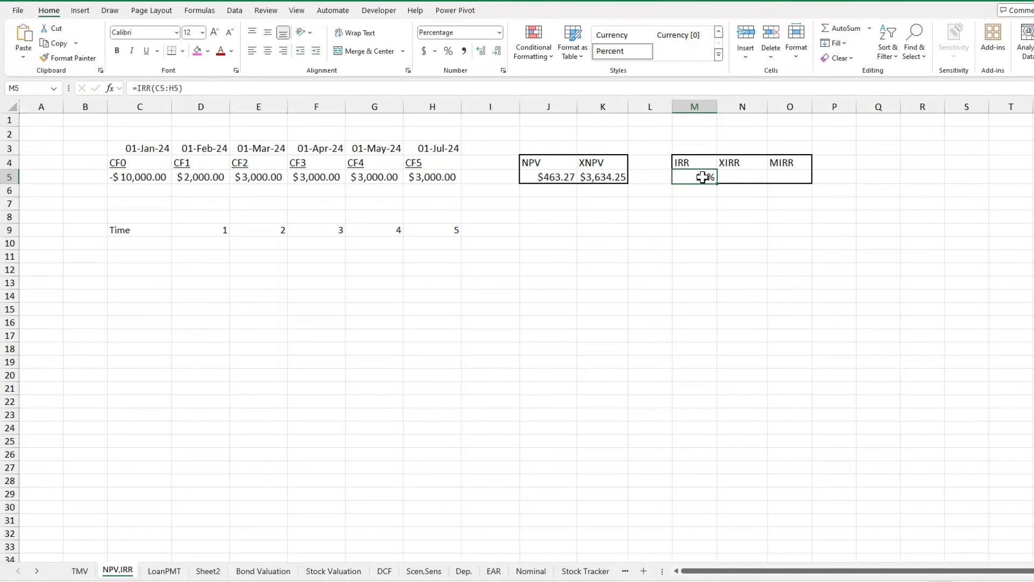
# Test NPV rates of 0.12 and then 0.117 in J5, adding one IRR decimal.
pyautogui.click(564, 179)
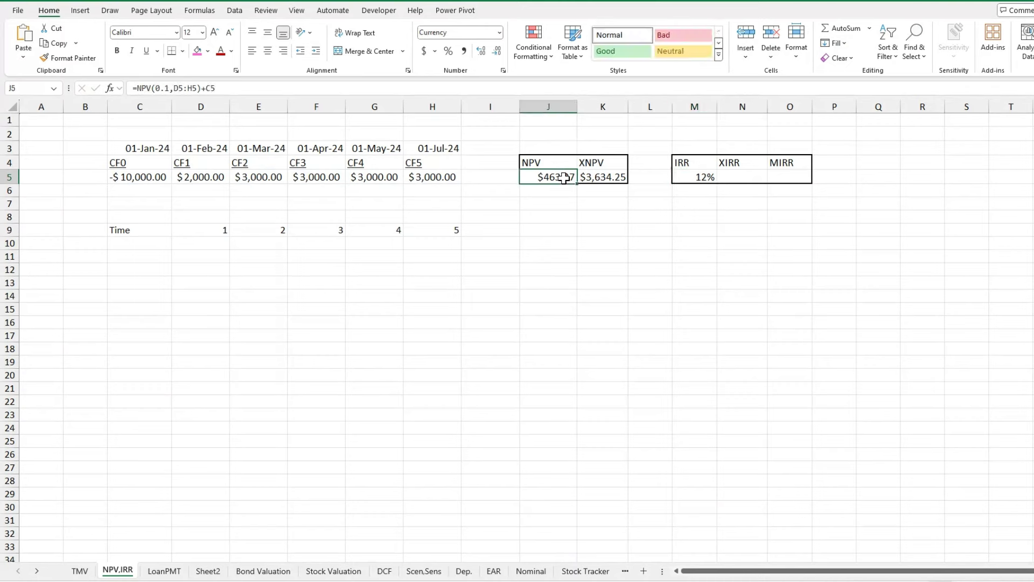
pyautogui.click(170, 90)
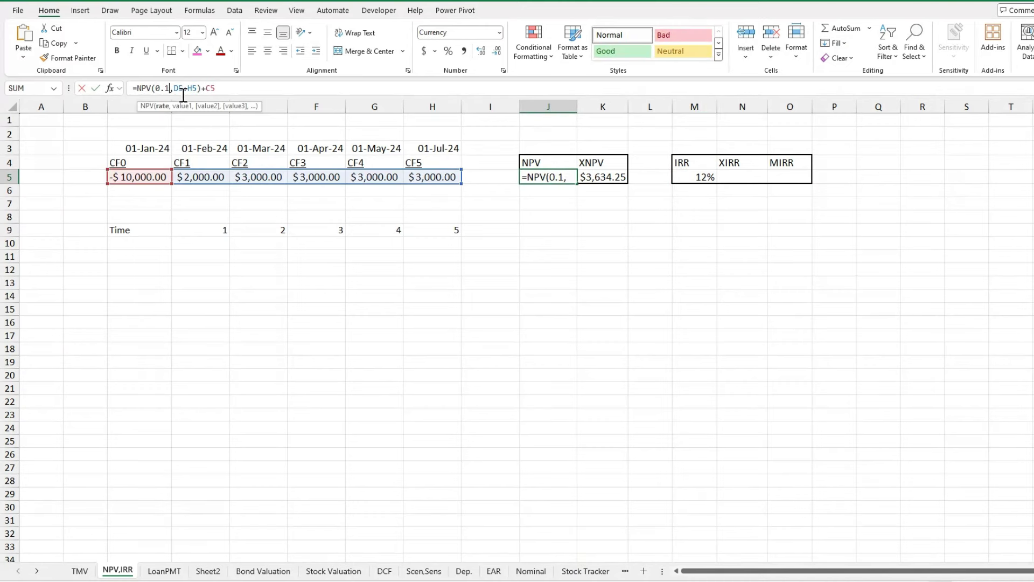
pyautogui.press('Return')
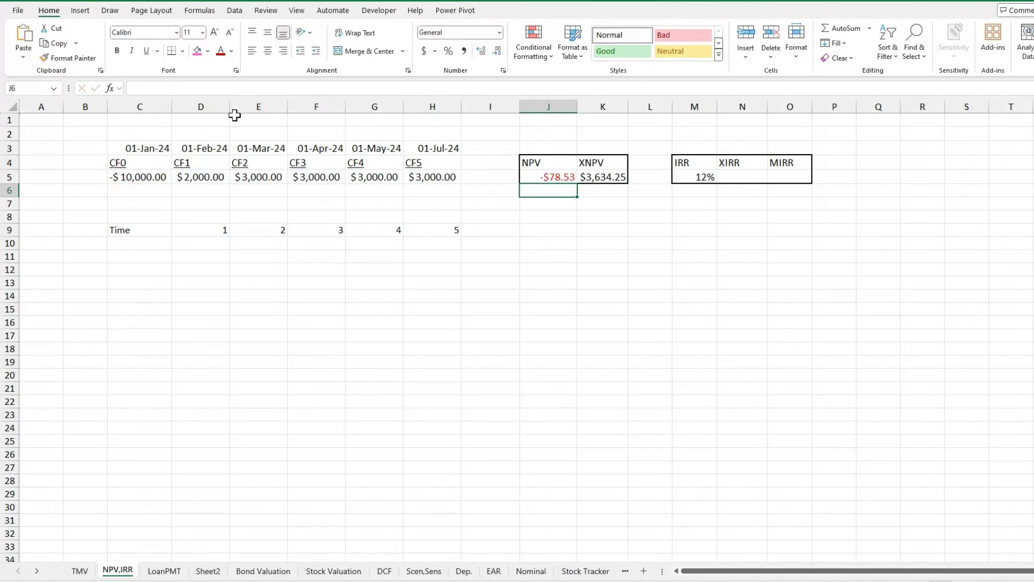
pyautogui.click(692, 173)
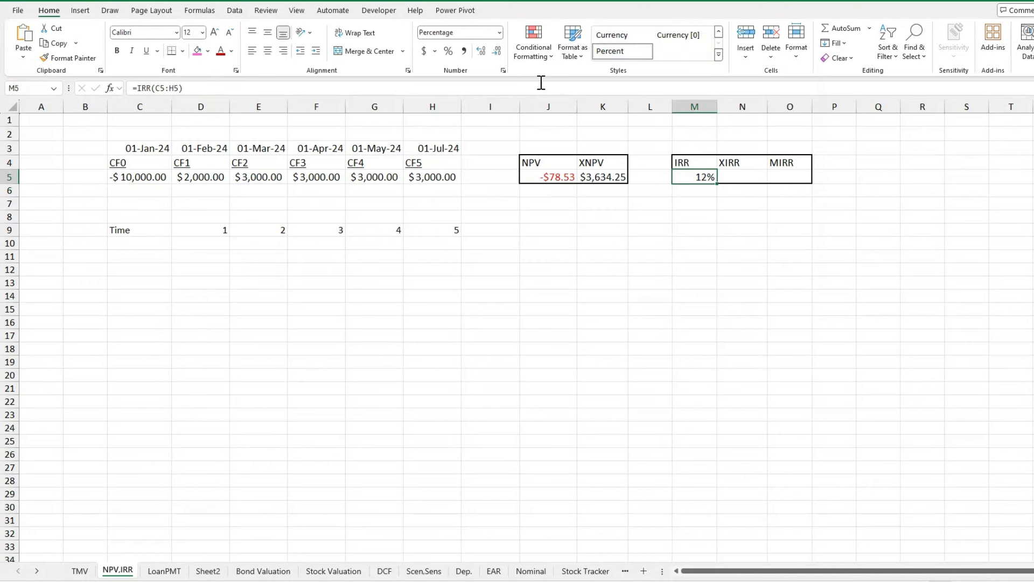
pyautogui.click(482, 52)
pyautogui.click(564, 177)
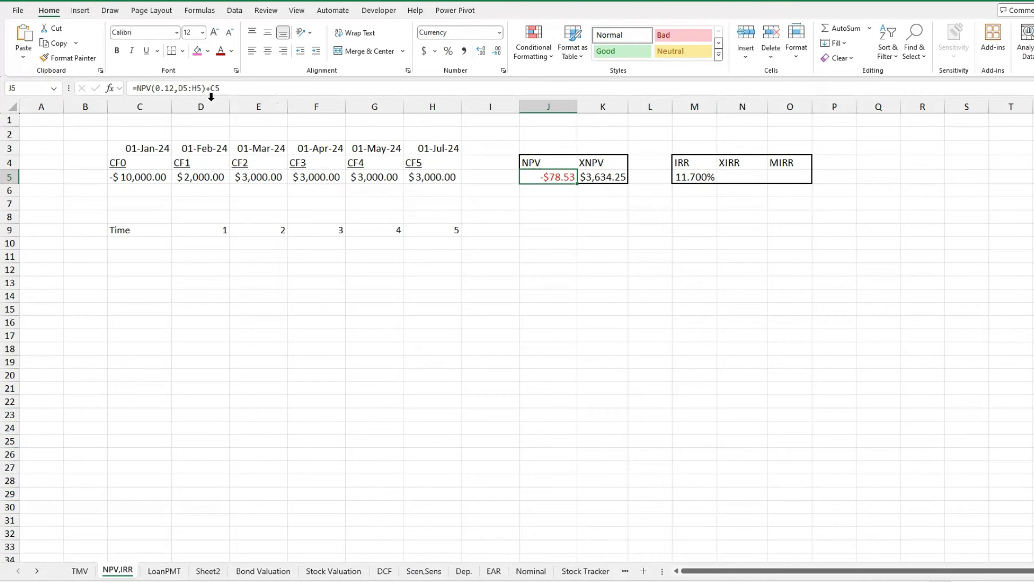
pyautogui.click(176, 88)
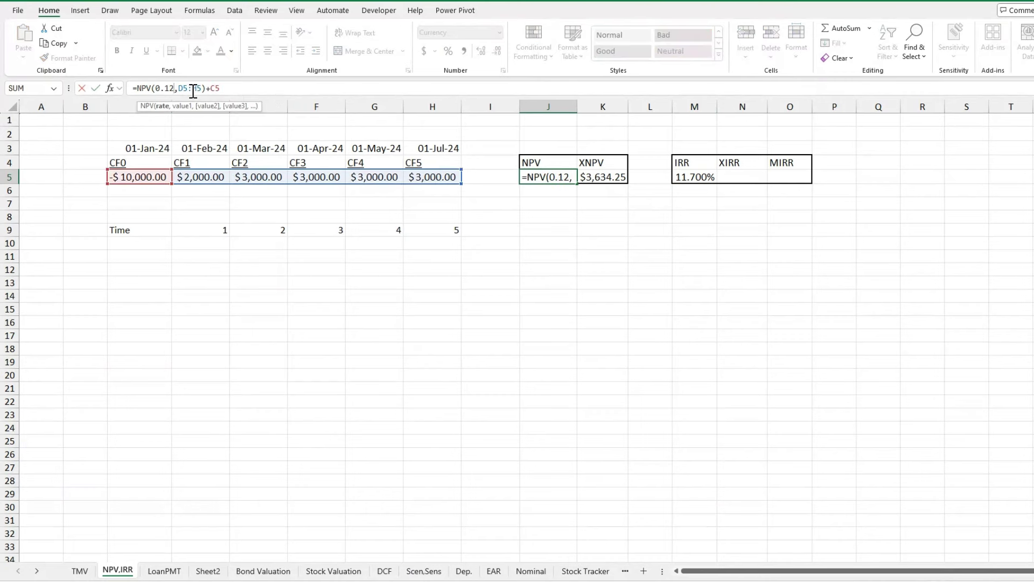
pyautogui.press('BackSpace')
pyautogui.press('BackSpace')
pyautogui.write('117')
pyautogui.press('Return')
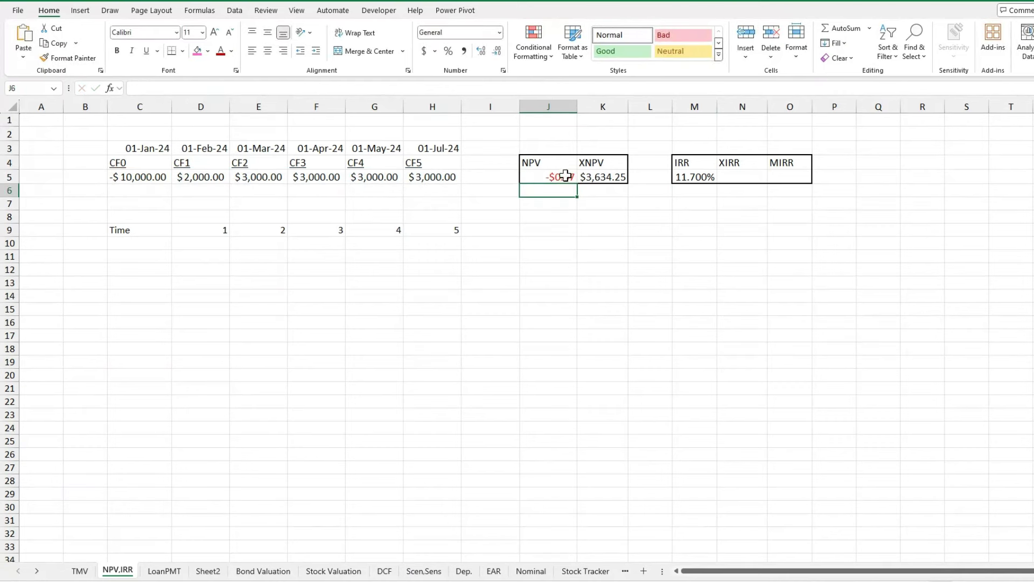
# Format the IRR in M5 to display 11.70% with two decimals.
pyautogui.click(686, 175)
pyautogui.click(481, 52)
pyautogui.click(482, 52)
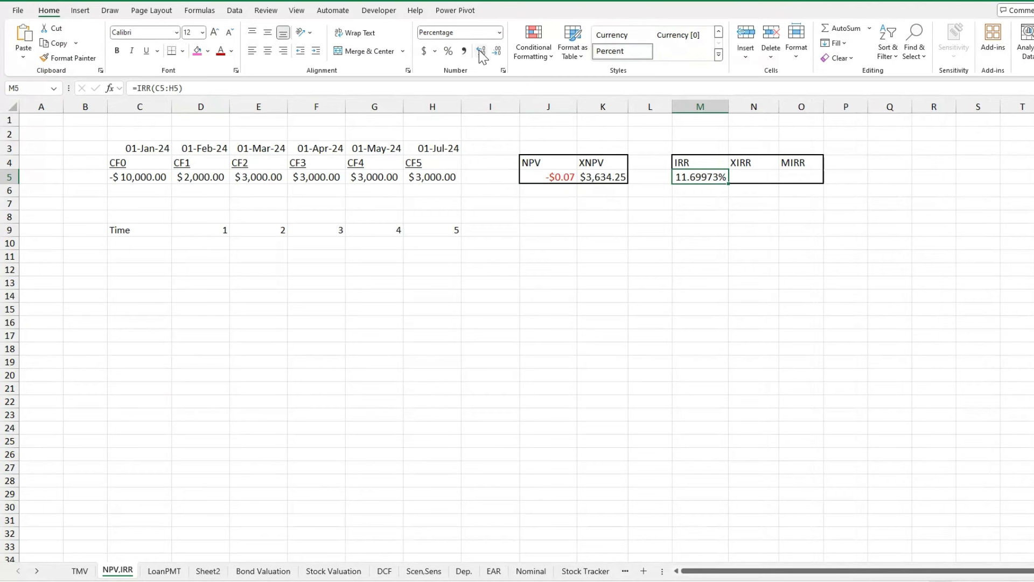
pyautogui.click(481, 51)
pyautogui.click(481, 52)
pyautogui.click(481, 52)
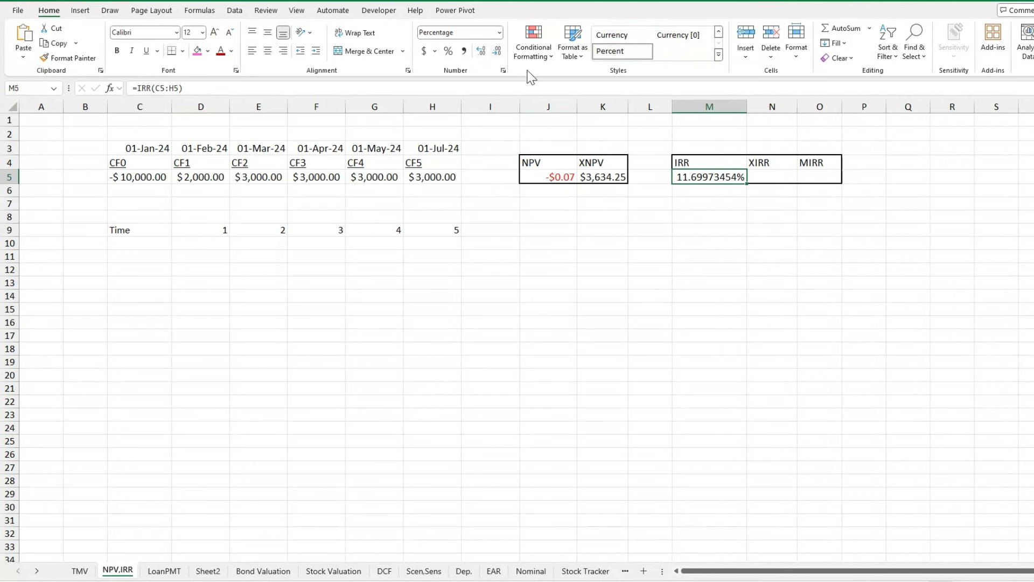
pyautogui.click(497, 52)
pyautogui.click(497, 52)
pyautogui.click(498, 52)
pyautogui.click(498, 52)
pyautogui.click(498, 51)
pyautogui.click(498, 52)
pyautogui.click(549, 256)
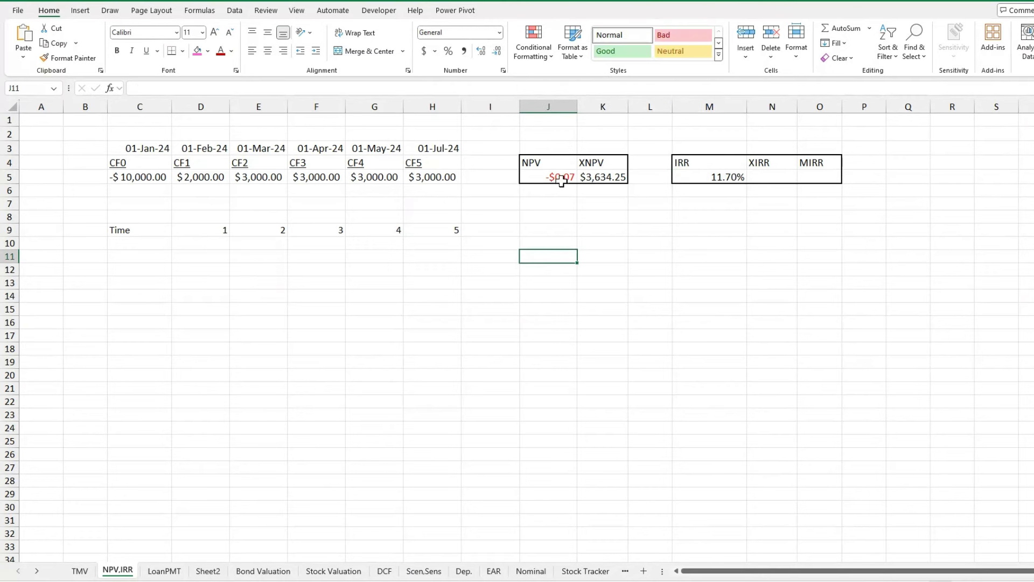
# Discount the NPV in J5 at the IRR from M5, giving $0.00.
pyautogui.click(549, 176)
pyautogui.click(171, 88)
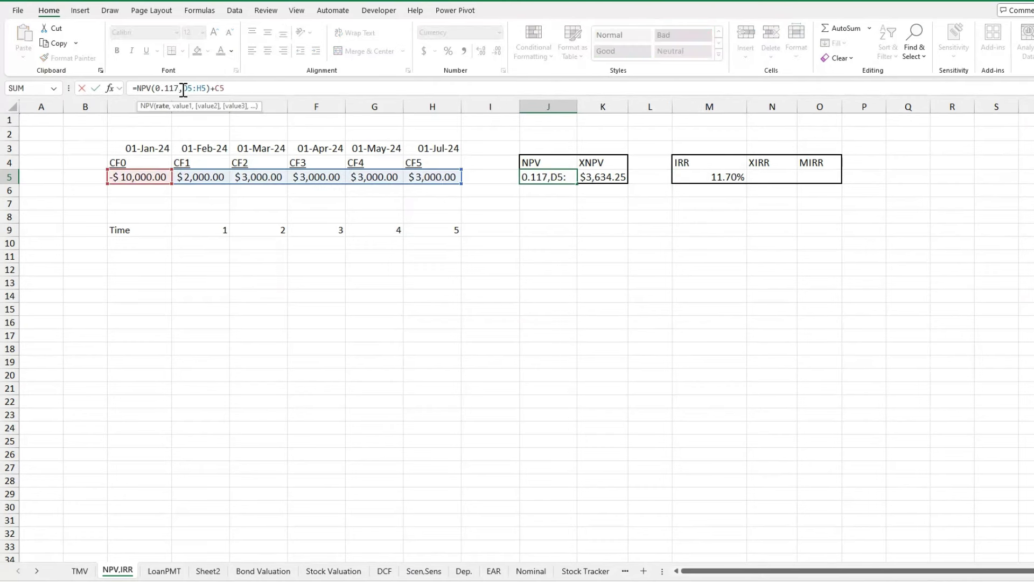
pyautogui.press('BackSpace')
pyautogui.press('BackSpace')
pyautogui.press('BackSpace')
pyautogui.press('BackSpace')
pyautogui.press('BackSpace')
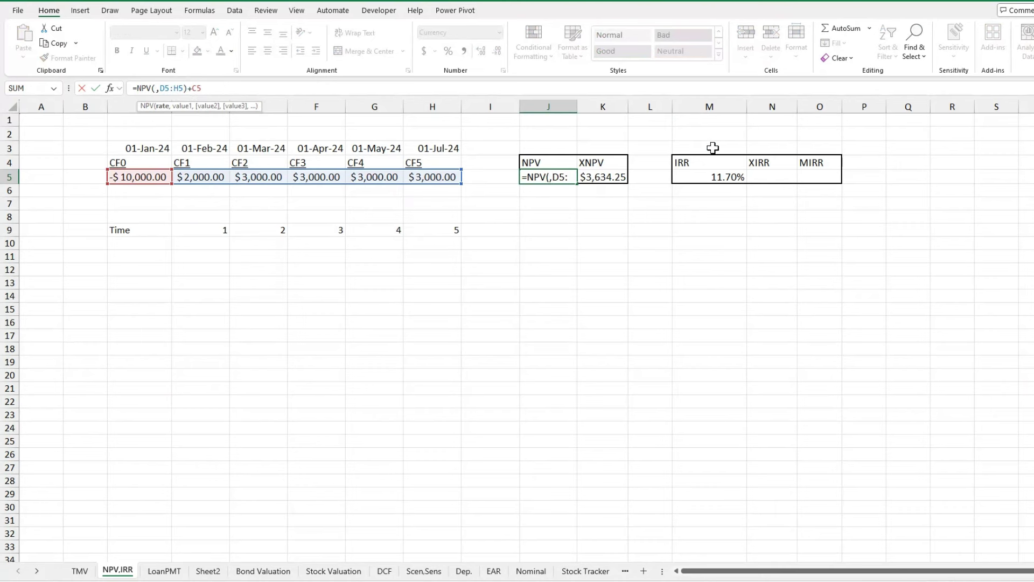
pyautogui.click(722, 174)
pyautogui.press('Return')
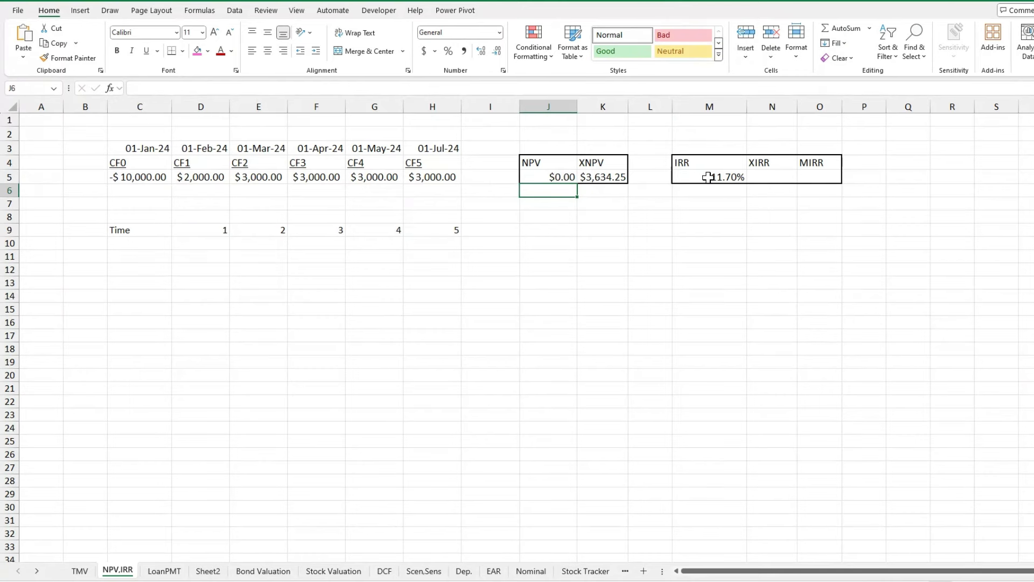
pyautogui.click(731, 178)
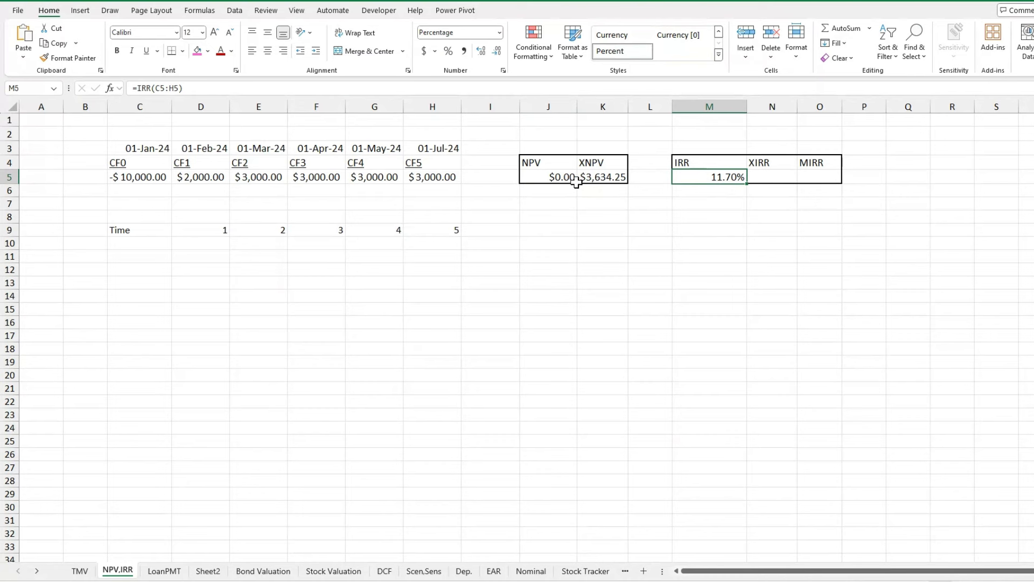
pyautogui.click(779, 179)
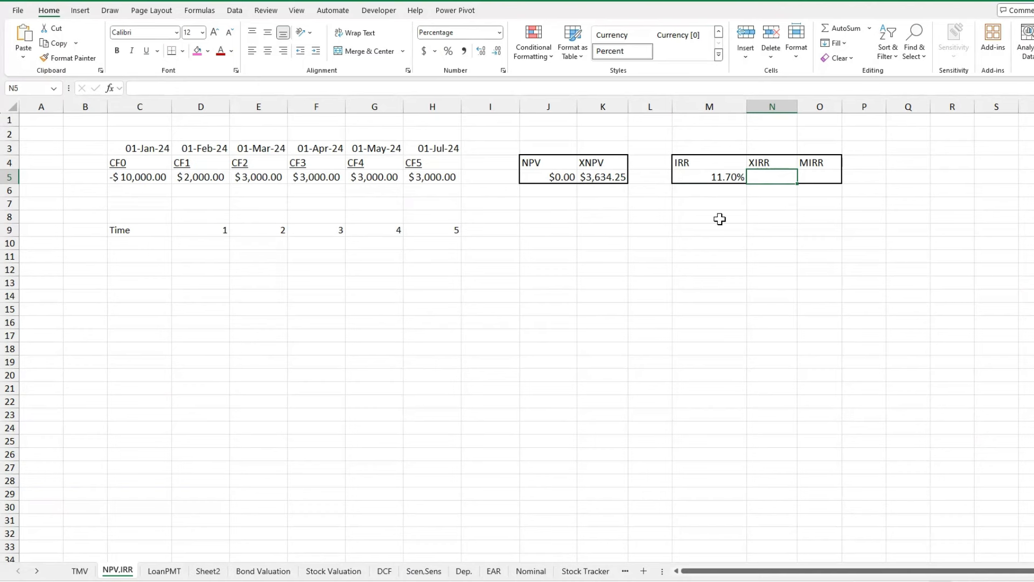
# Enter =XIRR(C5:H5,C3:H3) in N5 and check the 253% result against the cash flows.
pyautogui.write('=xirr(')
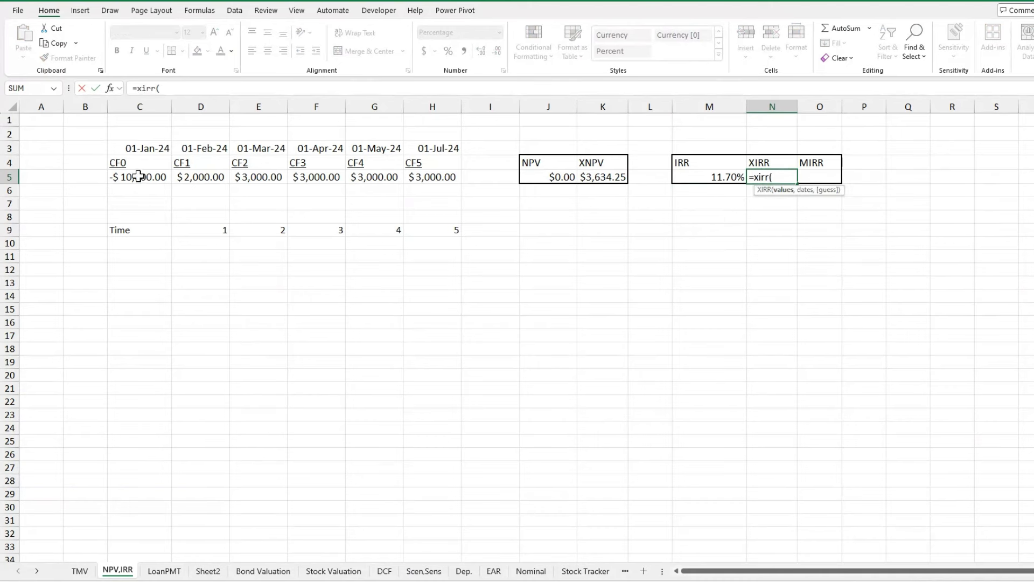
pyautogui.moveTo(138, 177); pyautogui.dragTo(420, 178)
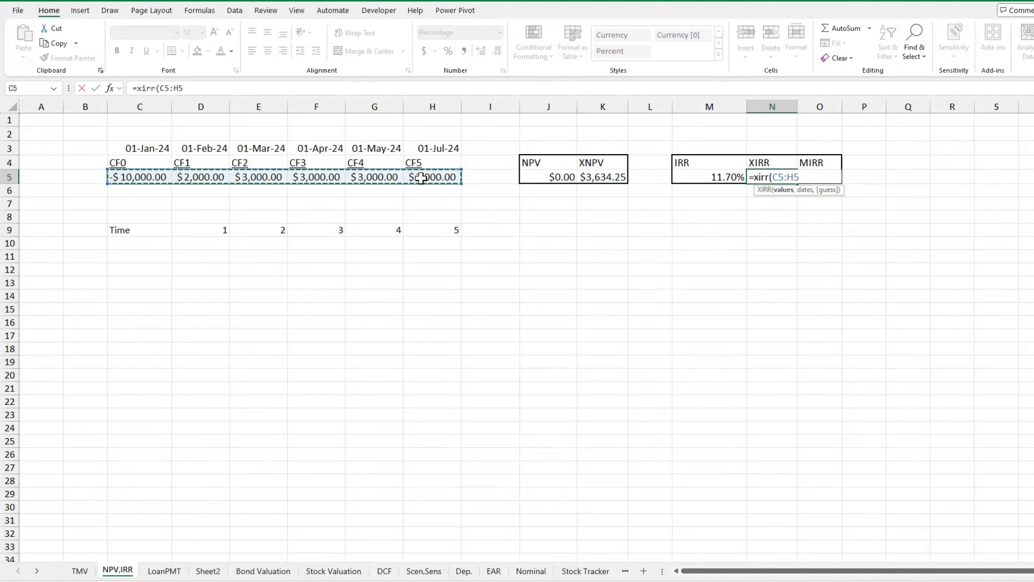
pyautogui.write(',')
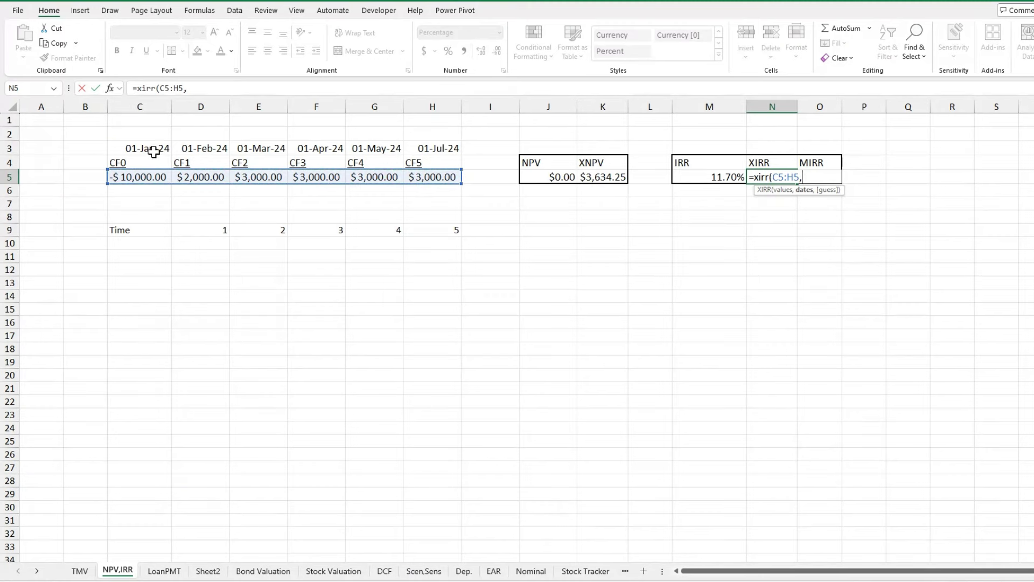
pyautogui.moveTo(154, 147); pyautogui.dragTo(425, 154)
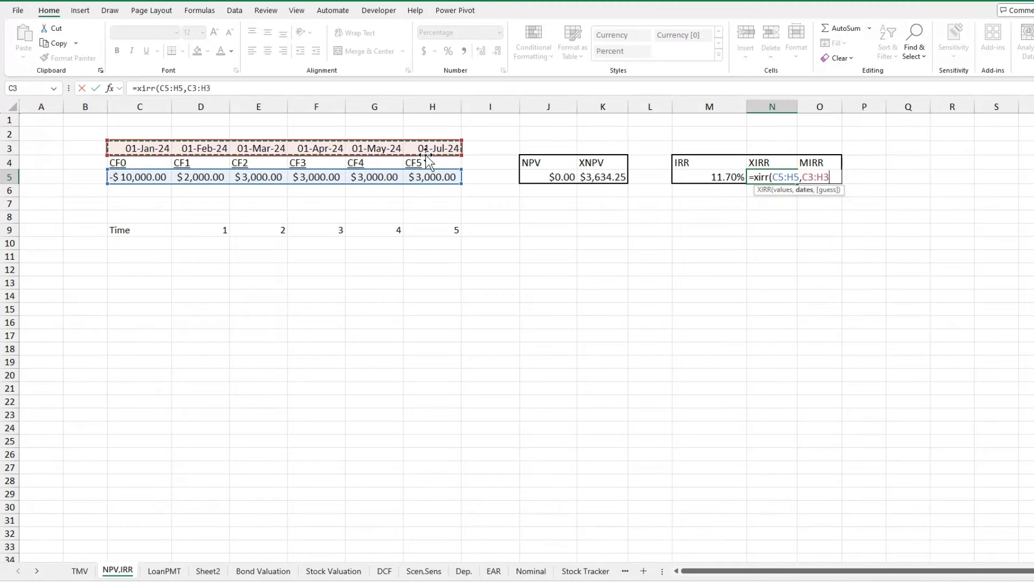
pyautogui.write(')')
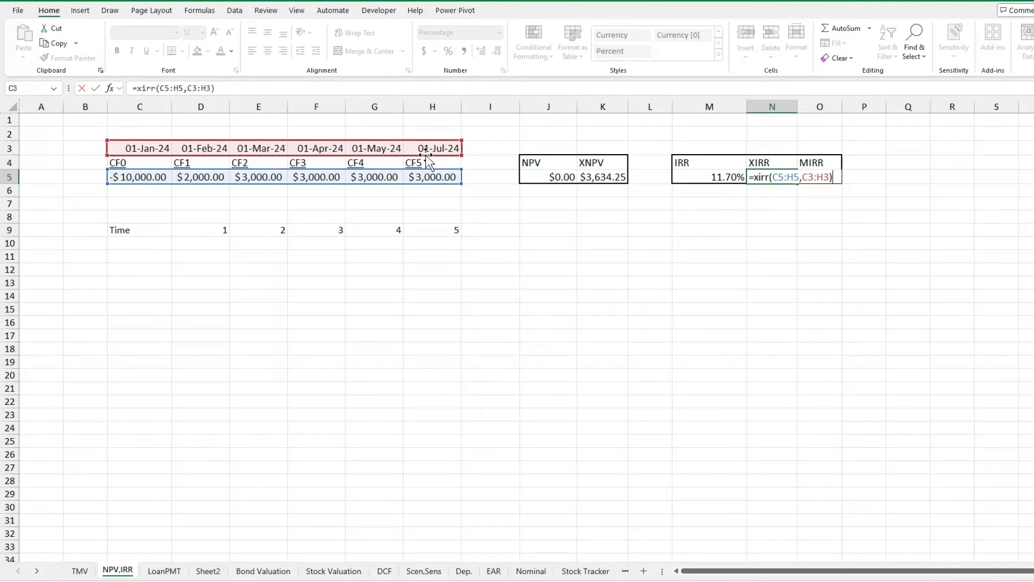
pyautogui.press('Return')
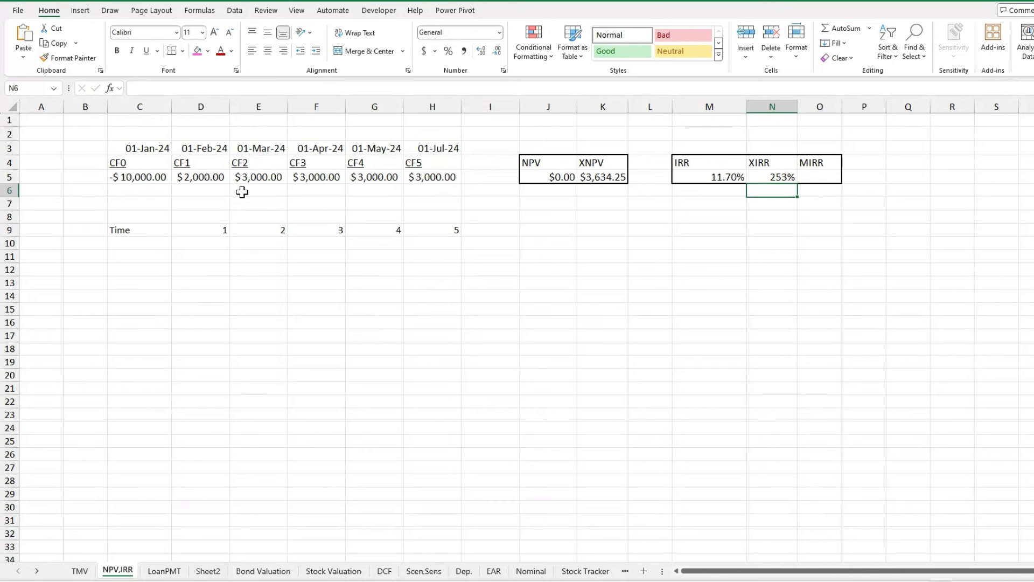
pyautogui.click(158, 179)
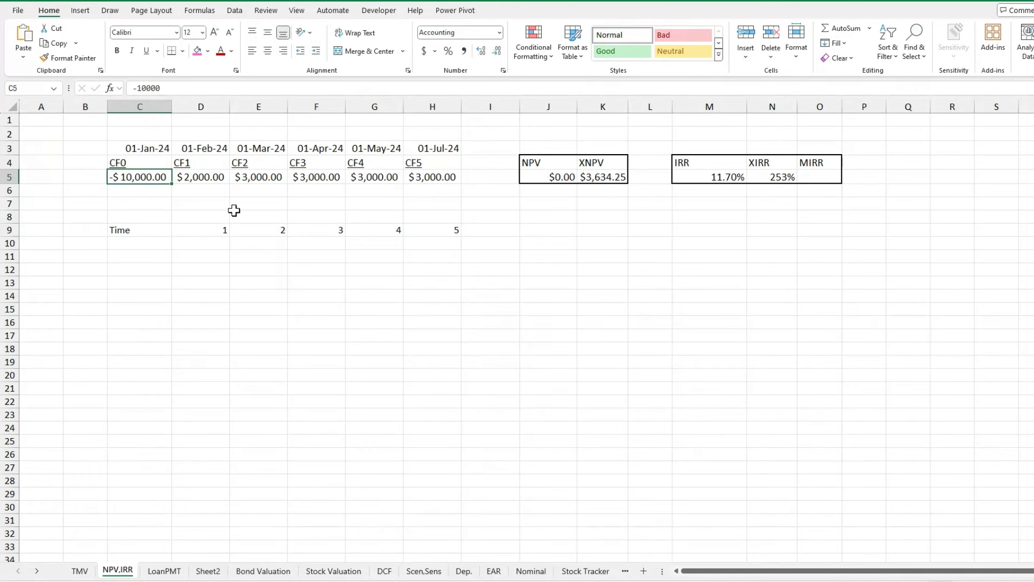
pyautogui.click(216, 179)
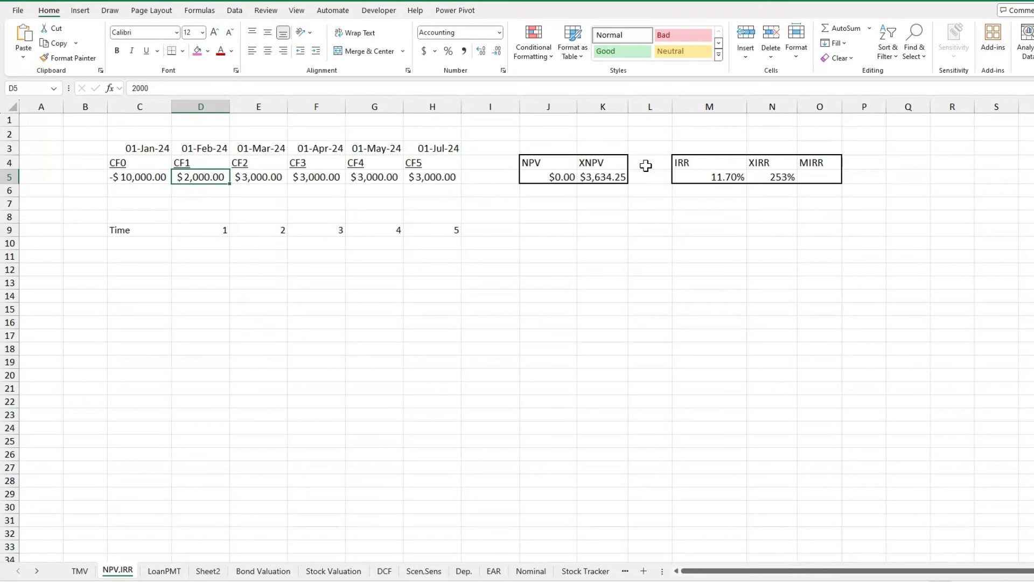
pyautogui.click(764, 177)
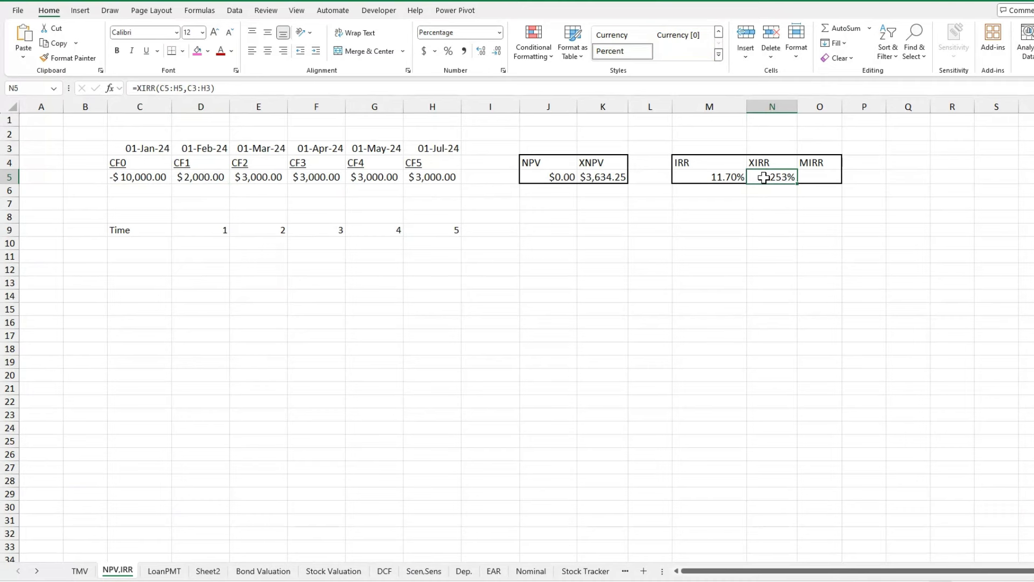
# Replace the XNPV rate 0.1 in K5 with the XIRR from N5, giving $0.00.
pyautogui.click(615, 179)
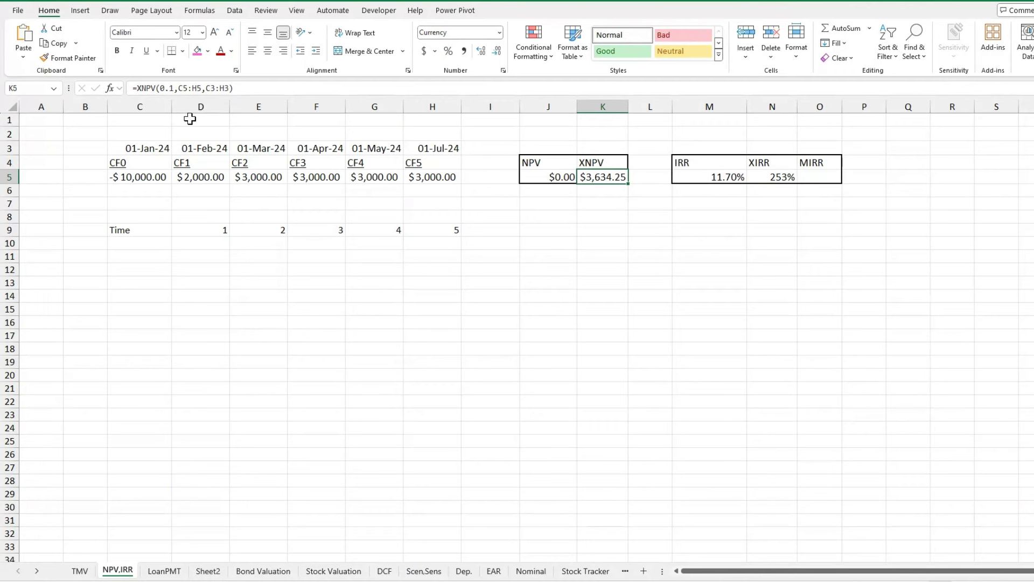
pyautogui.click(173, 89)
pyautogui.press('BackSpace')
pyautogui.press('BackSpace')
pyautogui.press('BackSpace')
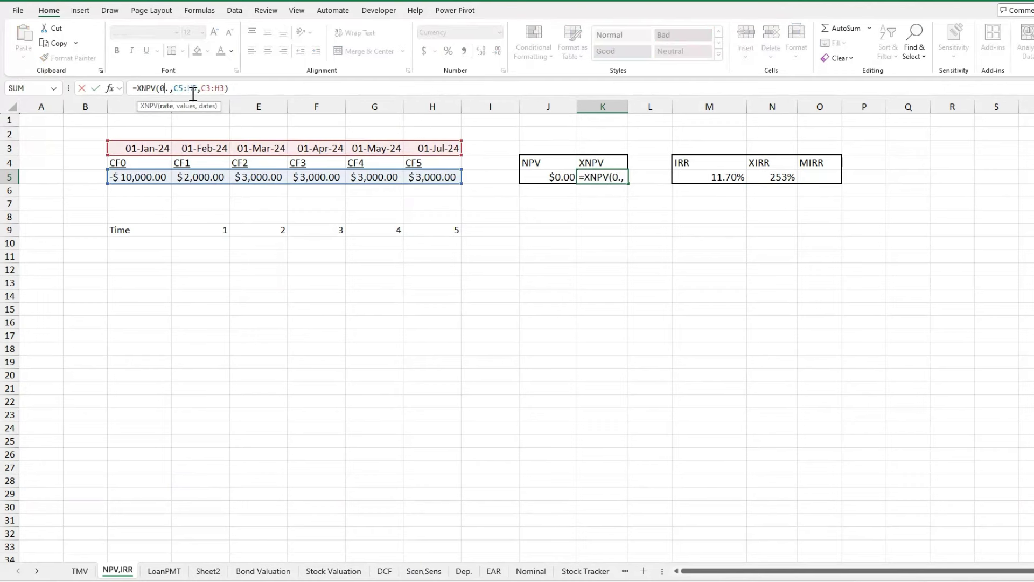
pyautogui.click(784, 178)
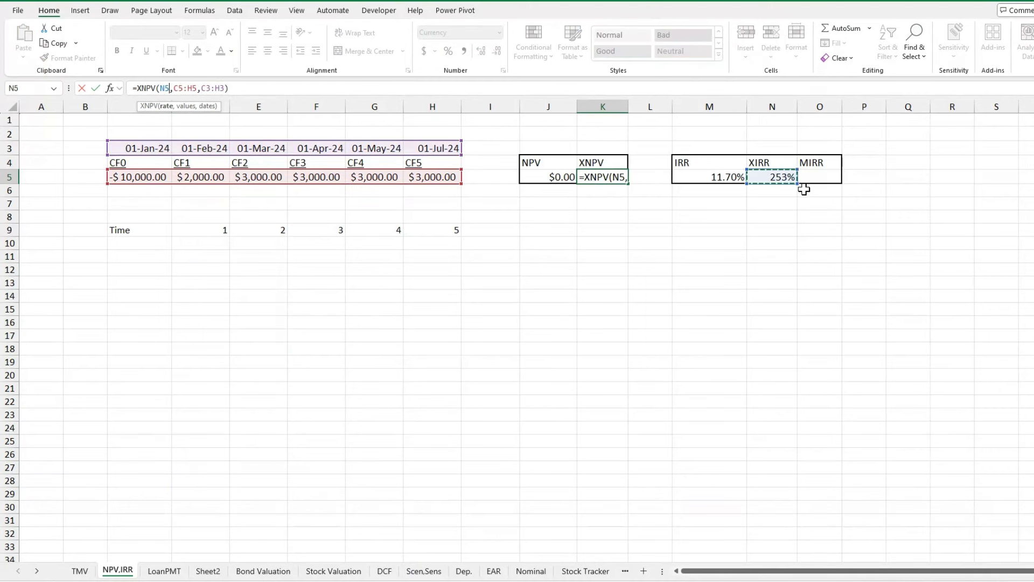
pyautogui.press('Return')
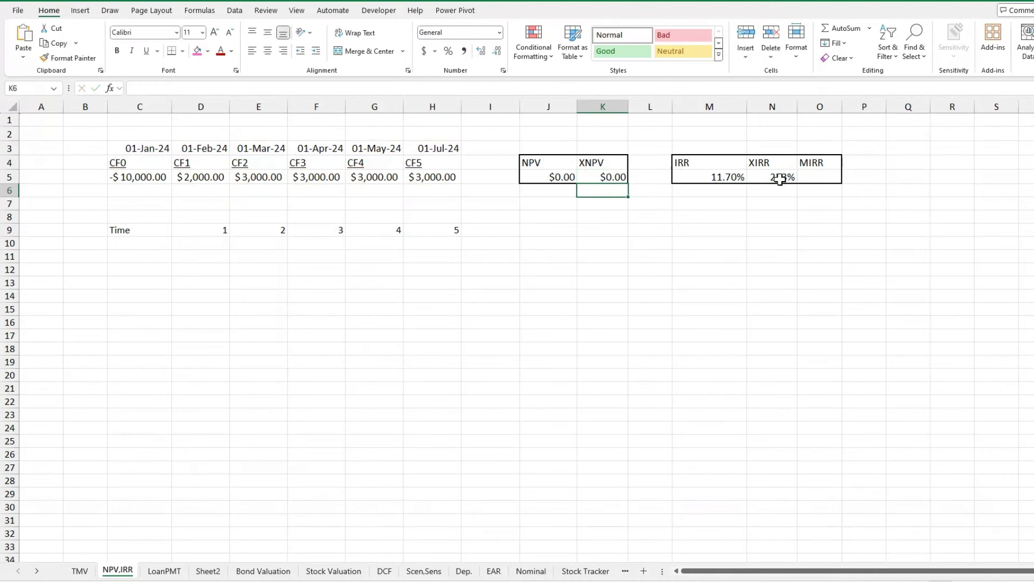
# Test typed rates of 255% and 250% in N5, then restore the XIRR formula.
pyautogui.click(778, 181)
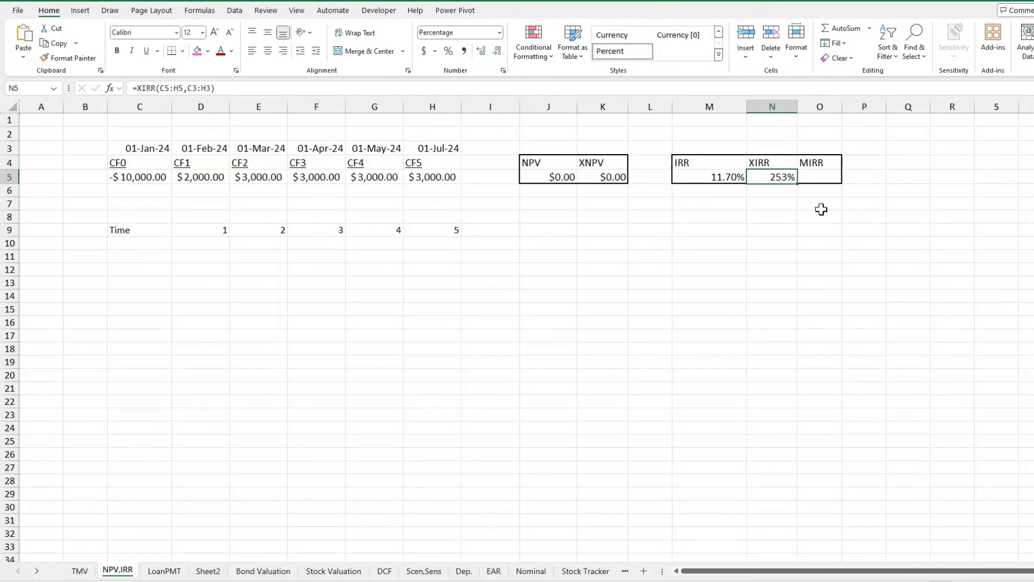
pyautogui.write('255%')
pyautogui.press('Return')
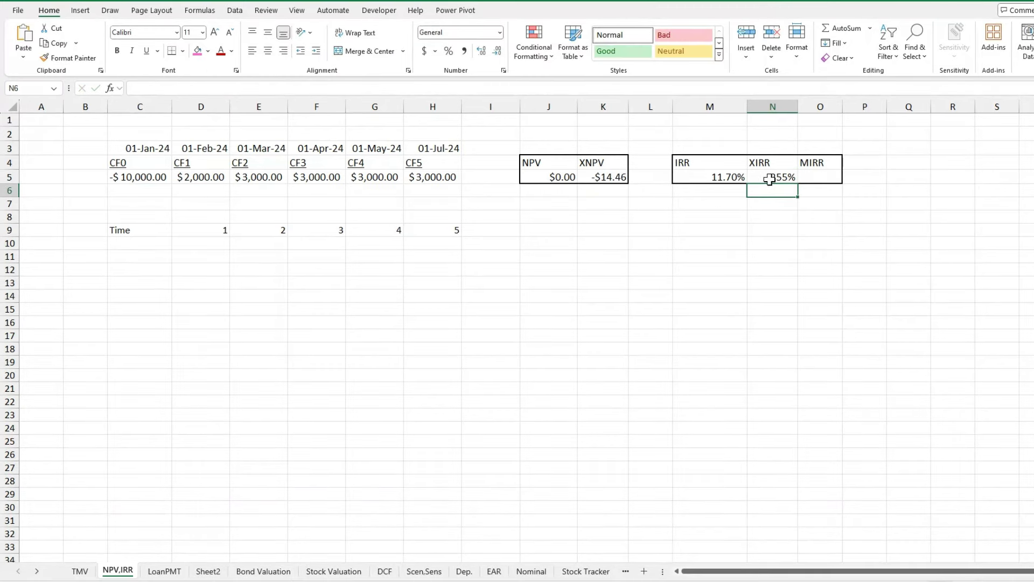
pyautogui.click(790, 182)
pyautogui.press('F2')
pyautogui.press('BackSpace')
pyautogui.press('BackSpace')
pyautogui.write('0%')
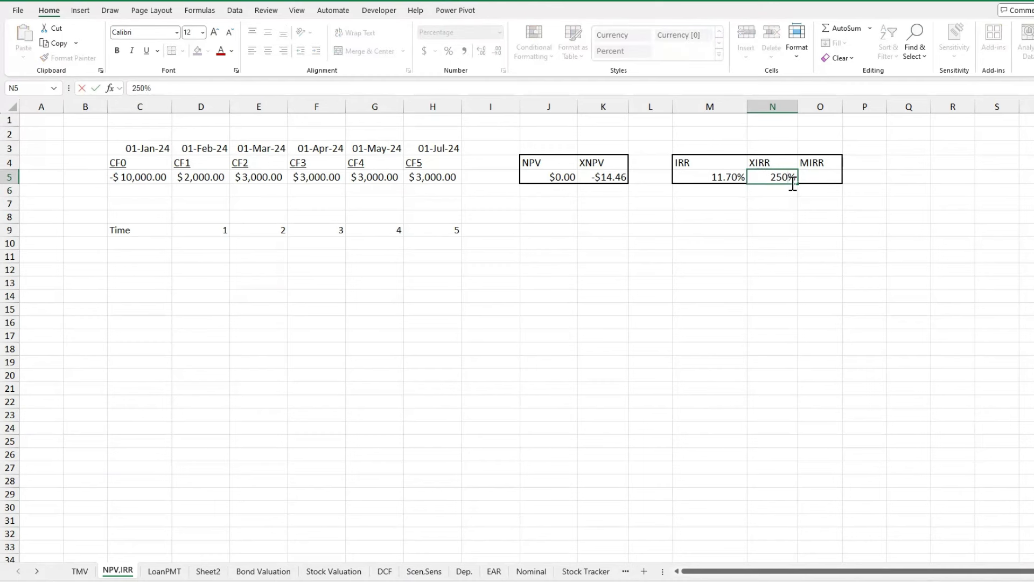
pyautogui.press('Return')
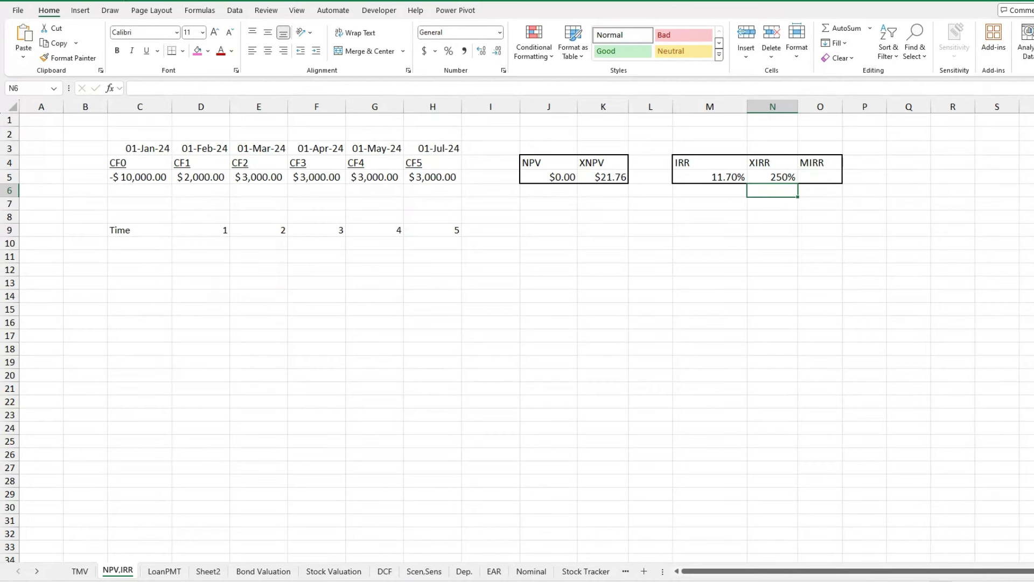
pyautogui.click(773, 177)
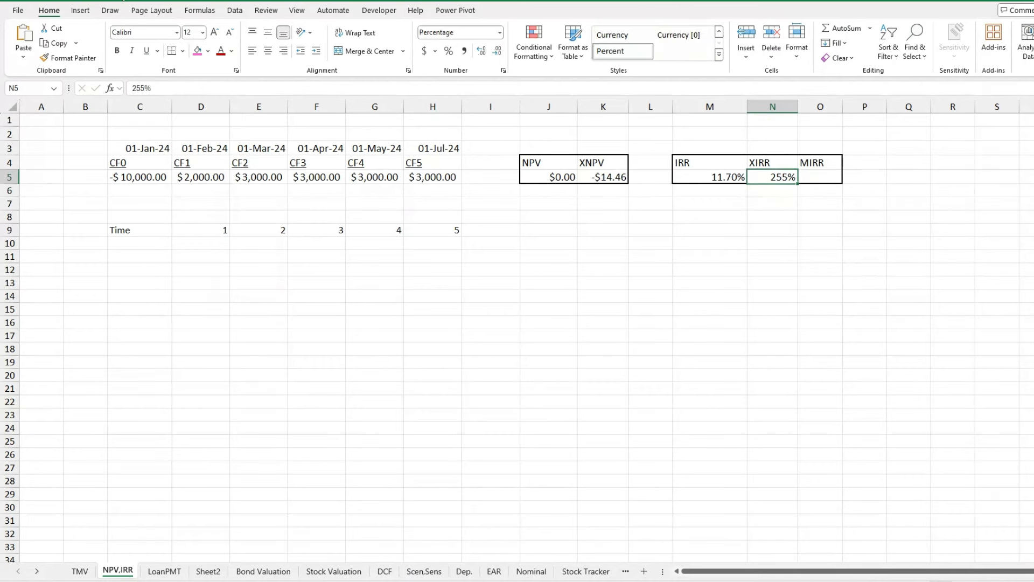
pyautogui.click(780, 189)
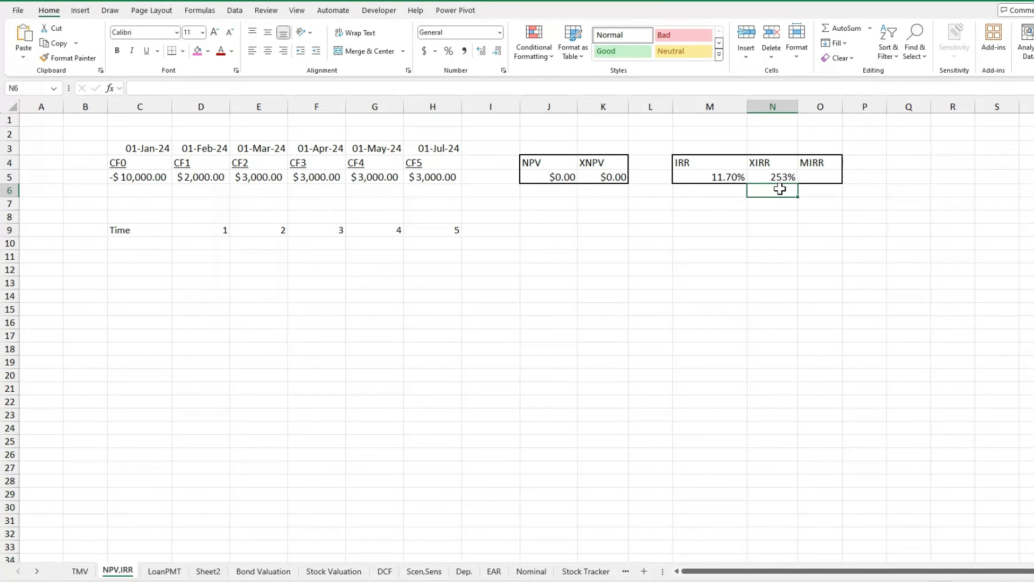
# Enter =MIRR(C5:H5,.1,.12) in O5, returning 11.82%.
pyautogui.click(813, 177)
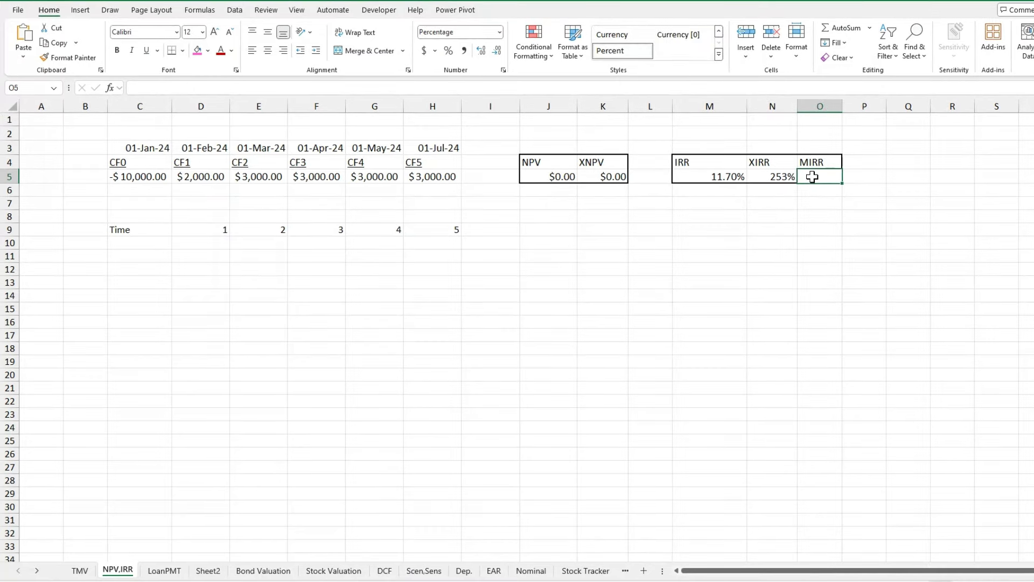
pyautogui.write('=mi')
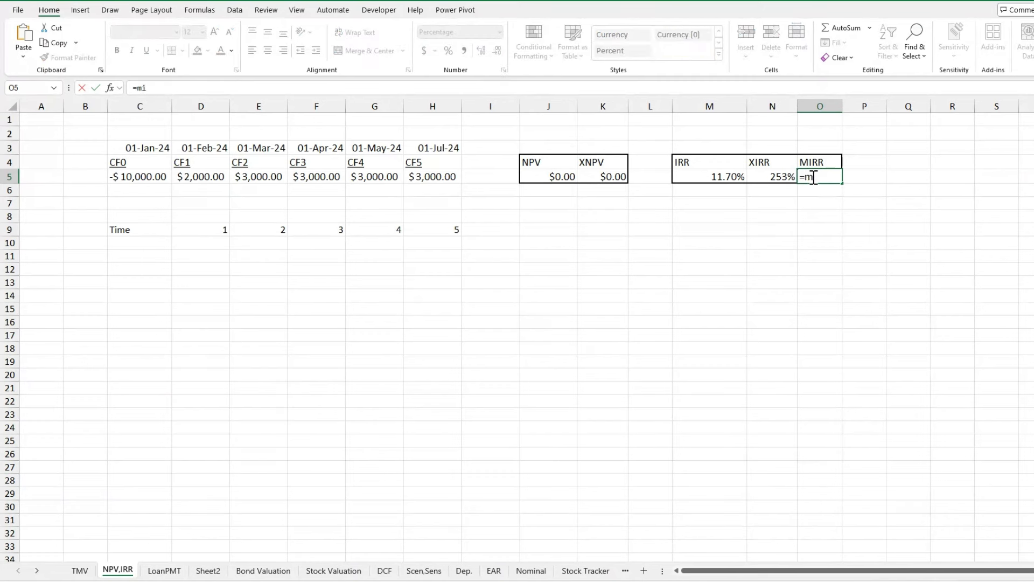
pyautogui.write('rr(')
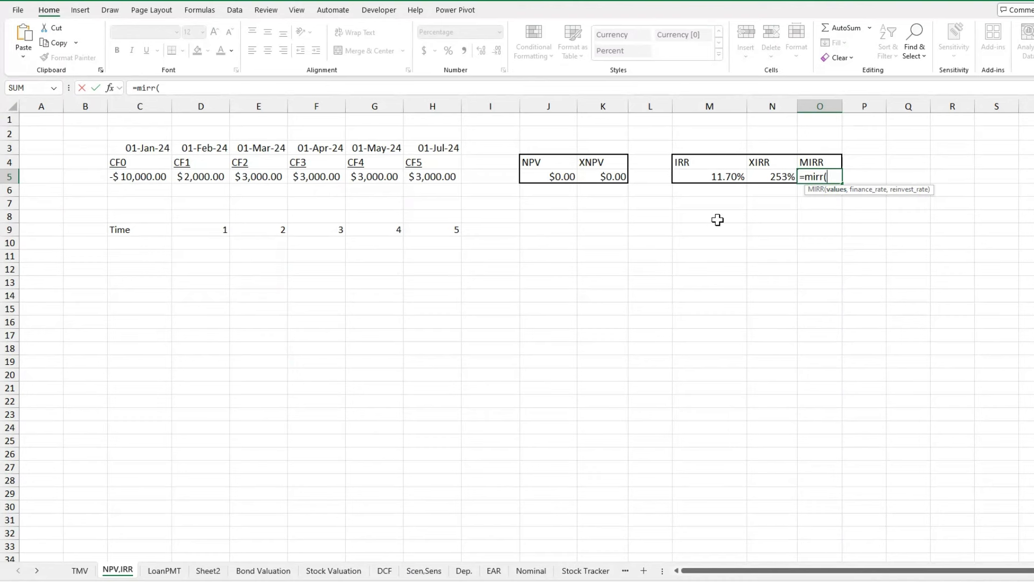
pyautogui.moveTo(147, 177); pyautogui.dragTo(405, 177)
pyautogui.write(',.1.')
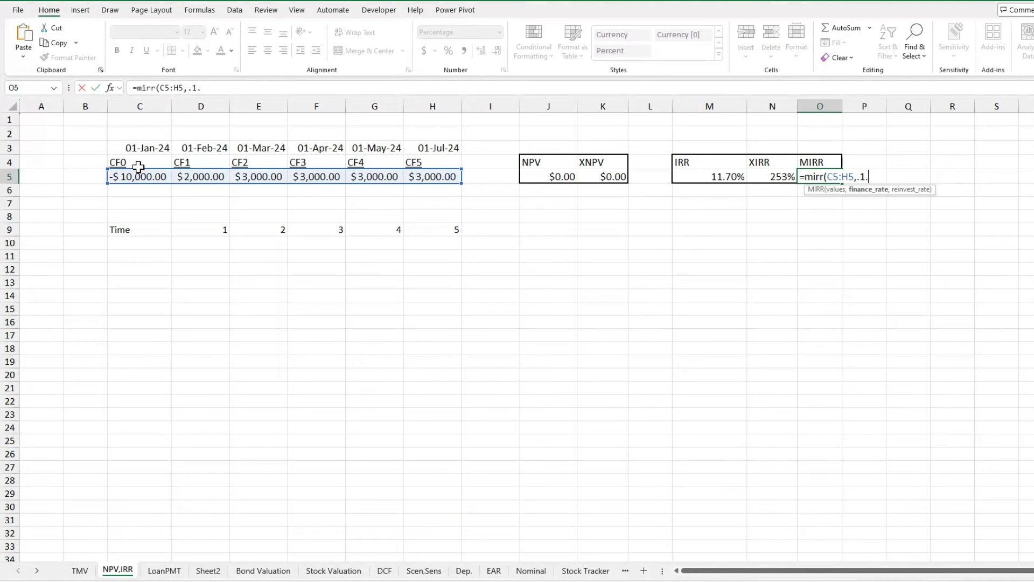
pyautogui.press('BackSpace')
pyautogui.write(',.12)')
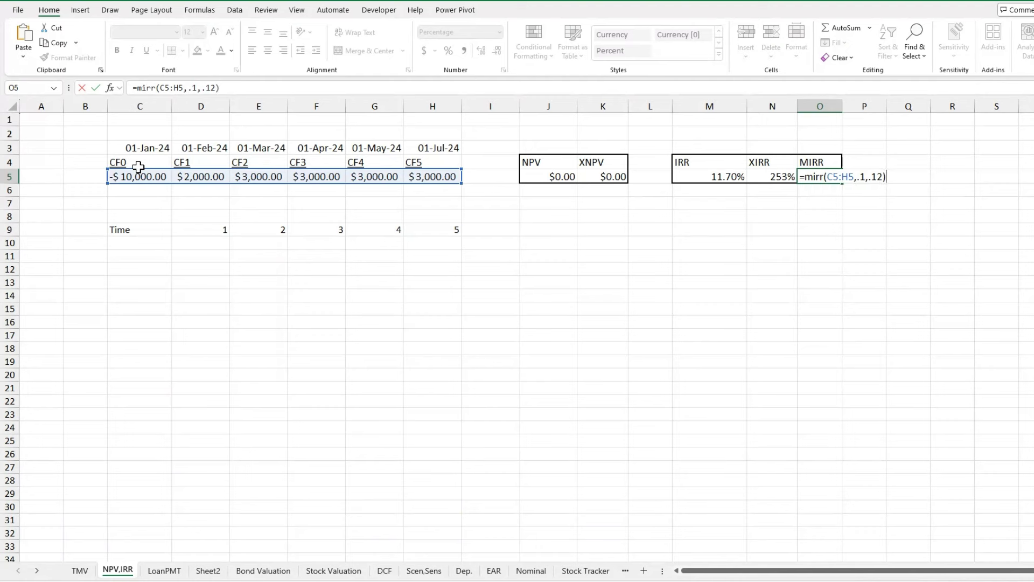
pyautogui.press('Return')
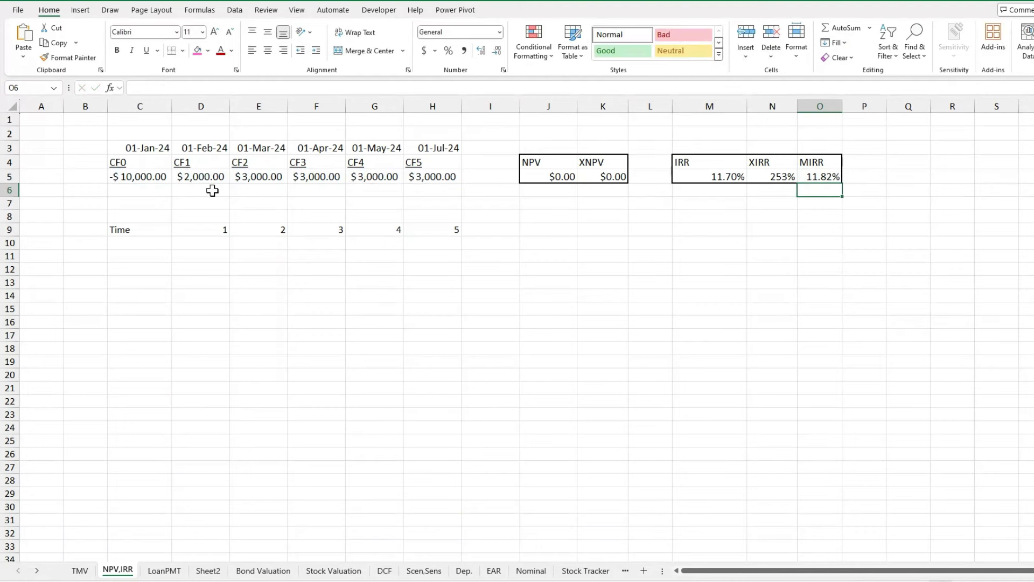
# Change CF1 in D5 to -2000 and review the recalculated IRR, XIRR and MIRR.
pyautogui.click(205, 177)
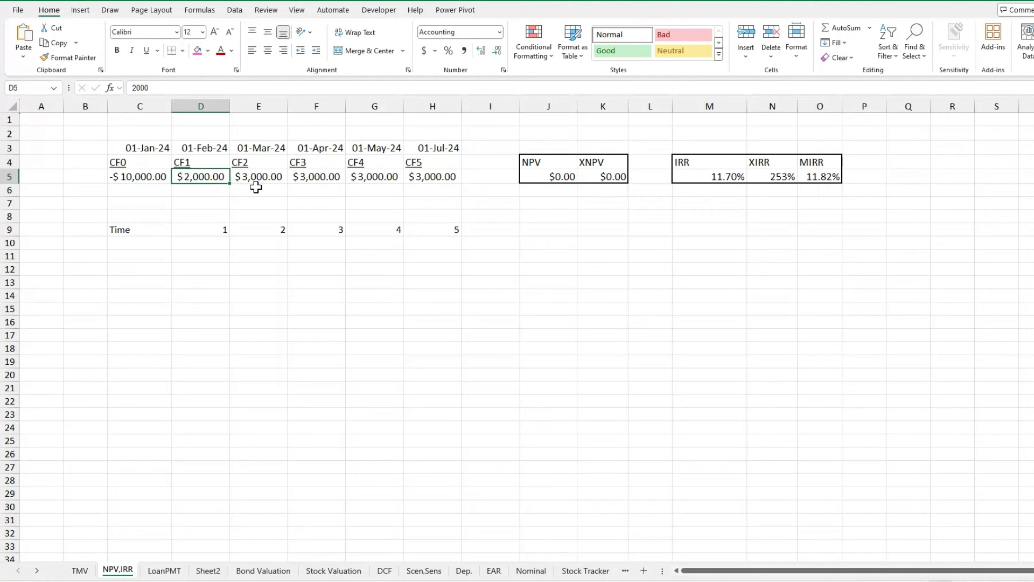
pyautogui.write('-2000')
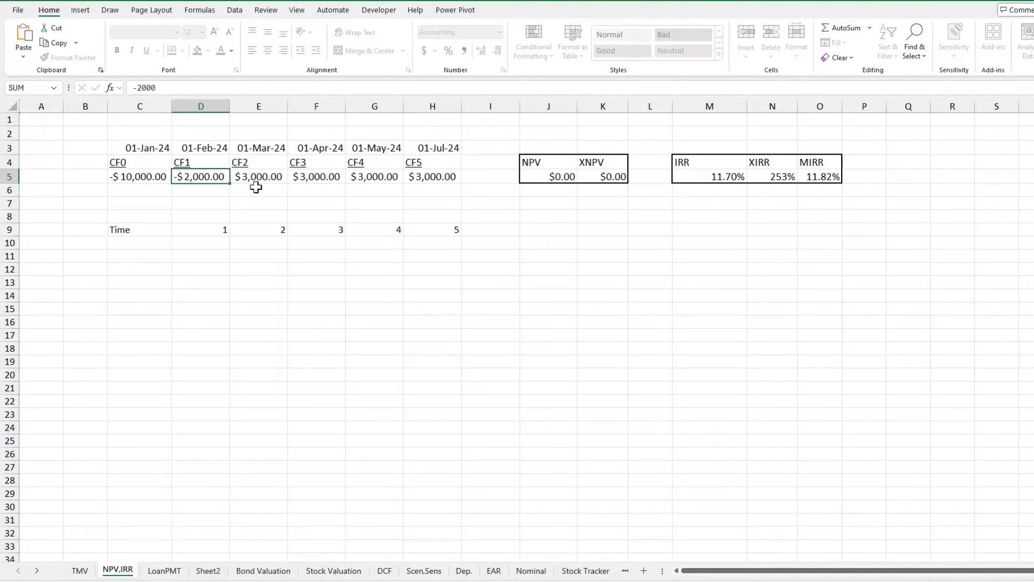
pyautogui.press('Return')
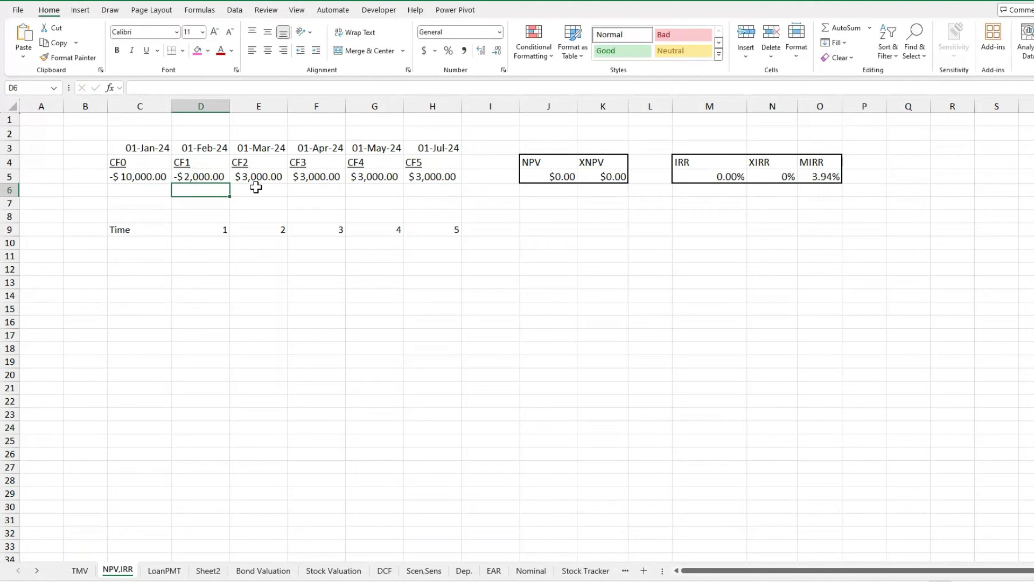
pyautogui.click(828, 180)
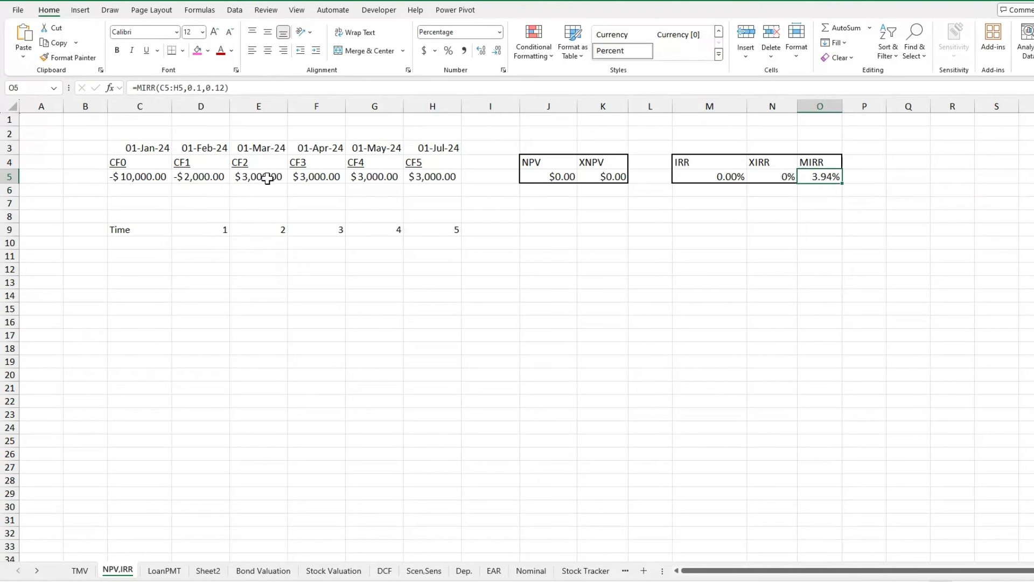
pyautogui.moveTo(268, 178); pyautogui.dragTo(415, 177)
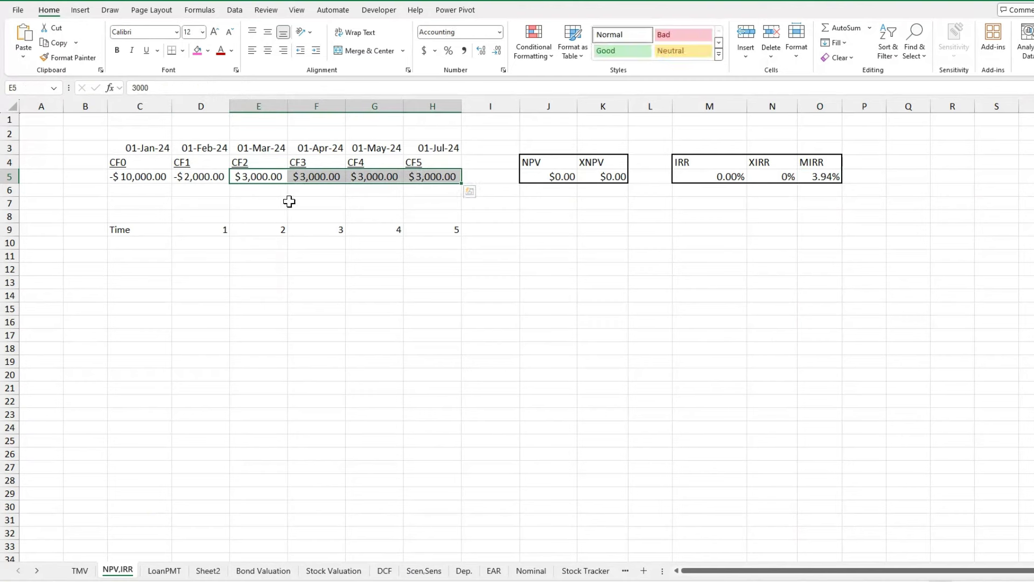
pyautogui.click(202, 179)
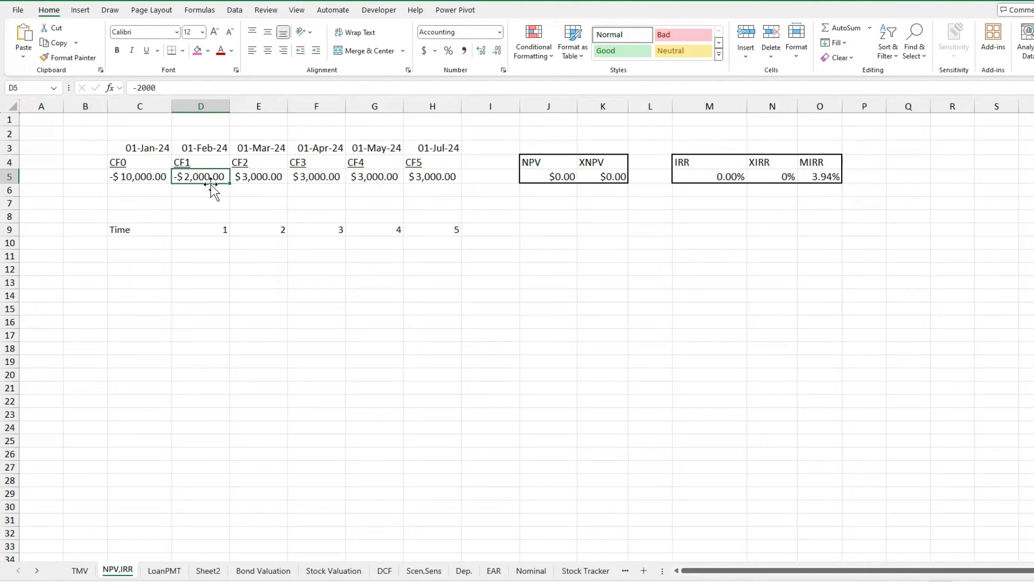